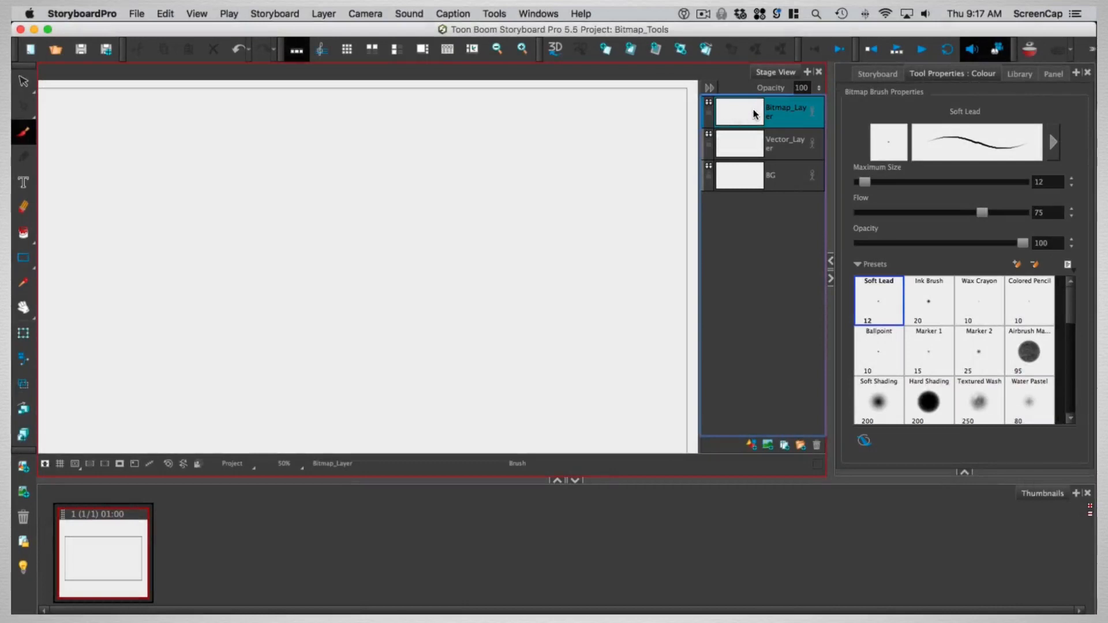
# Set the Soft Lead brush's maximum size to 82.8 and scribble a zigzag, plus a short dense mark beside it with a higher flow
pyautogui.click(987, 139)
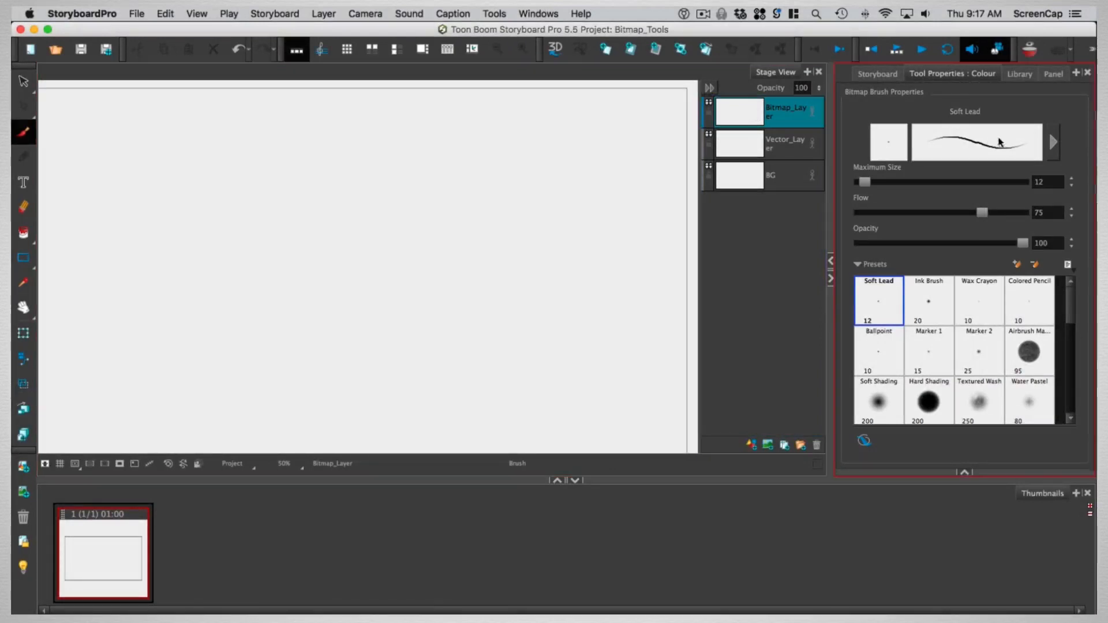
pyautogui.moveTo(1072, 292)
pyautogui.mouseDown()
pyautogui.moveTo(1068, 387)
pyautogui.moveTo(1072, 287)
pyautogui.mouseUp()
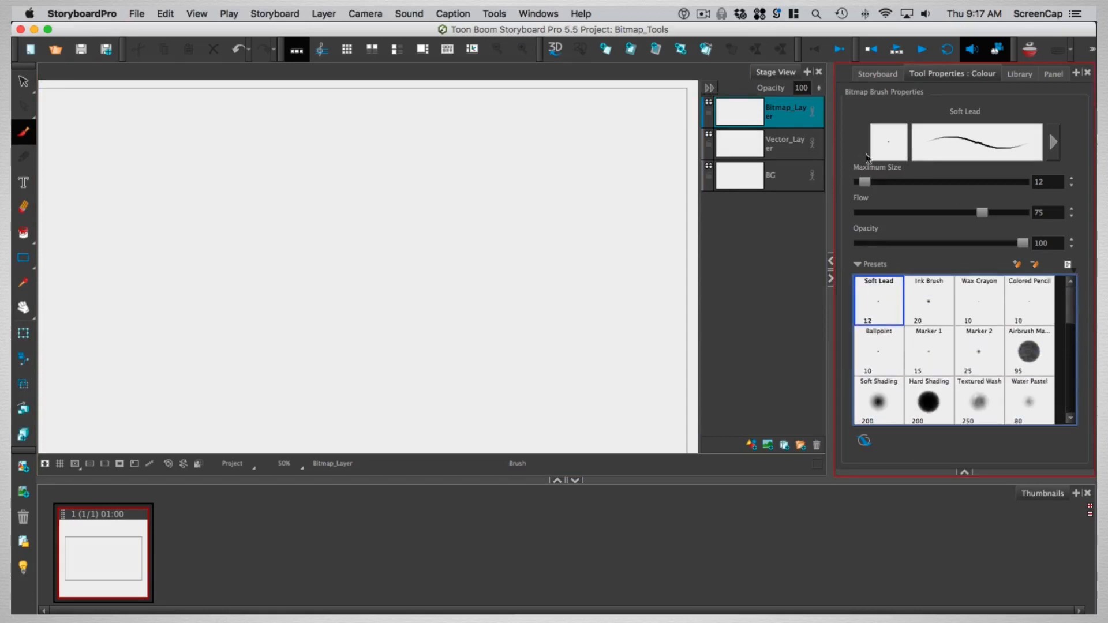
pyautogui.moveTo(865, 182); pyautogui.dragTo(893, 181)
pyautogui.moveTo(537, 202)
pyautogui.mouseDown()
pyautogui.moveTo(555, 215)
pyautogui.moveTo(481, 374)
pyautogui.mouseUp()
pyautogui.moveTo(979, 211)
pyautogui.mouseDown()
pyautogui.moveTo(912, 213)
pyautogui.moveTo(1035, 213)
pyautogui.moveTo(880, 213)
pyautogui.moveTo(1047, 214)
pyautogui.mouseUp()
pyautogui.moveTo(574, 364)
pyautogui.mouseDown()
pyautogui.moveTo(609, 308)
pyautogui.moveTo(571, 372)
pyautogui.mouseUp()
# Set the brush flow to 80.6 and opacity to 41.7, and paint three overlapping vertical strokes left of the zigzag
pyautogui.click(1001, 214)
pyautogui.click(1001, 214)
pyautogui.moveTo(1022, 244)
pyautogui.mouseDown()
pyautogui.moveTo(907, 243)
pyautogui.moveTo(928, 243)
pyautogui.mouseUp()
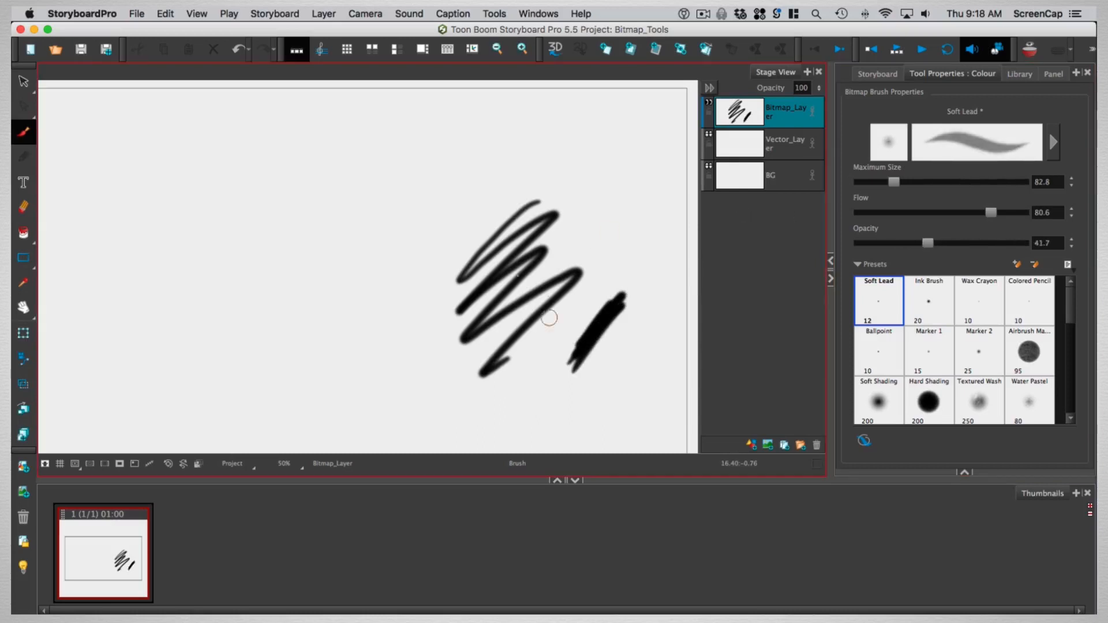
pyautogui.moveTo(394, 339)
pyautogui.mouseDown()
pyautogui.moveTo(399, 174)
pyautogui.moveTo(388, 205)
pyautogui.mouseUp()
pyautogui.moveTo(397, 326); pyautogui.dragTo(394, 192)
pyautogui.moveTo(400, 296); pyautogui.dragTo(408, 181)
# Reset the adjusted brush to the original Soft Lead preset settings
pyautogui.moveTo(990, 213)
pyautogui.mouseDown()
pyautogui.moveTo(908, 213)
pyautogui.moveTo(964, 212)
pyautogui.mouseUp()
pyautogui.moveTo(926, 243); pyautogui.dragTo(1033, 240)
pyautogui.moveTo(962, 214)
pyautogui.mouseDown()
pyautogui.moveTo(880, 214)
pyautogui.moveTo(1016, 215)
pyautogui.moveTo(972, 211)
pyautogui.mouseUp()
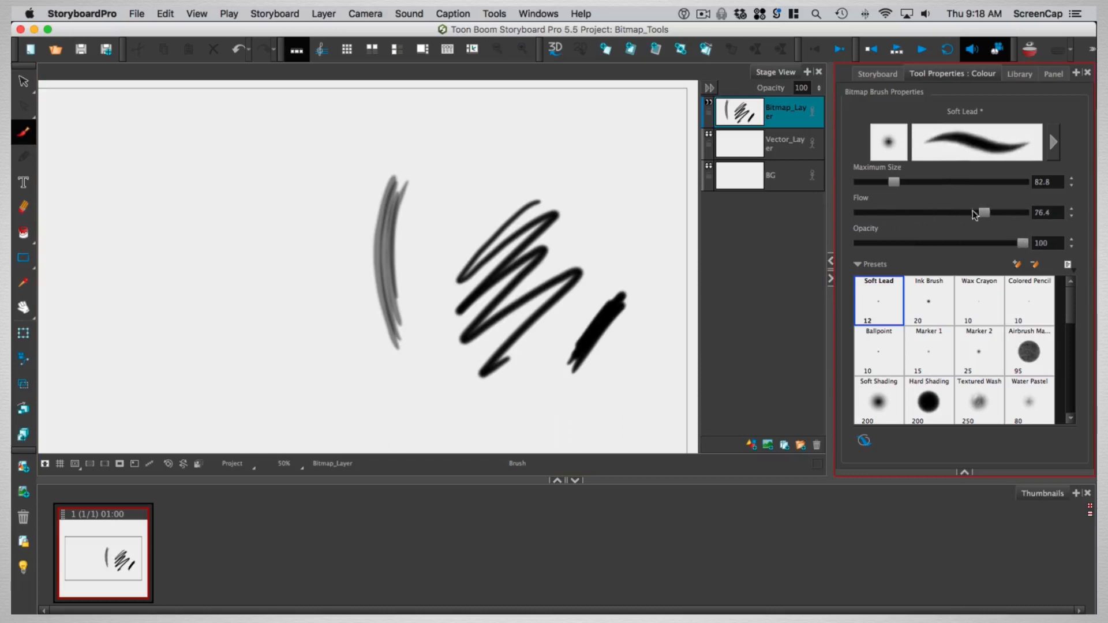
pyautogui.click(887, 299)
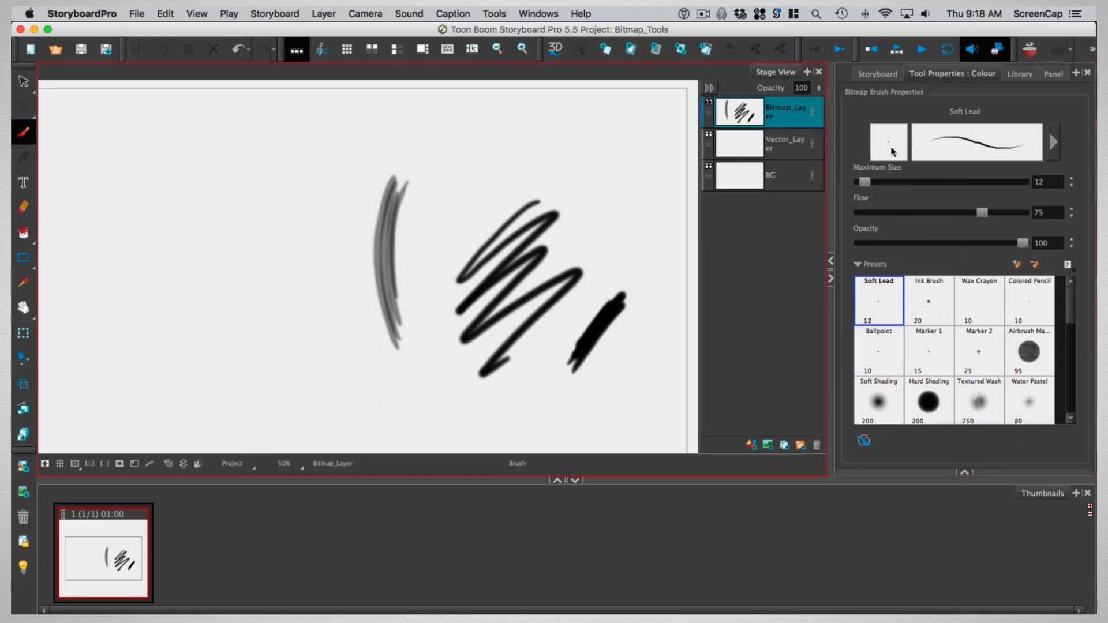
# Open the detailed bitmap brush properties and choose Tip_15 as the brush tip
pyautogui.click(1050, 151)
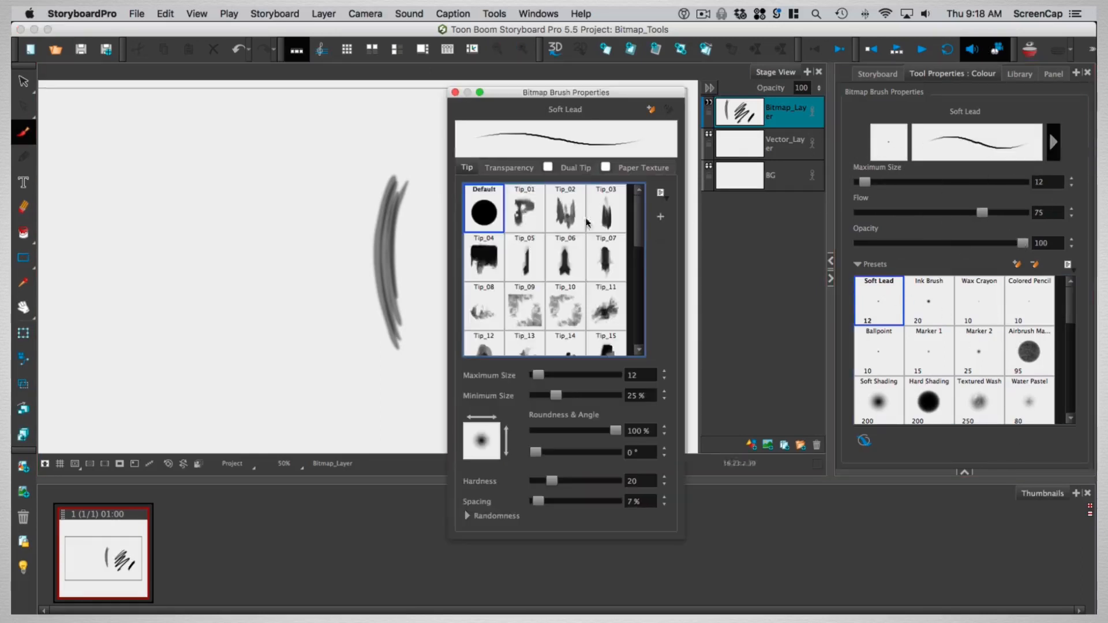
pyautogui.moveTo(639, 213)
pyautogui.mouseDown()
pyautogui.moveTo(640, 320)
pyautogui.moveTo(639, 184)
pyautogui.mouseUp()
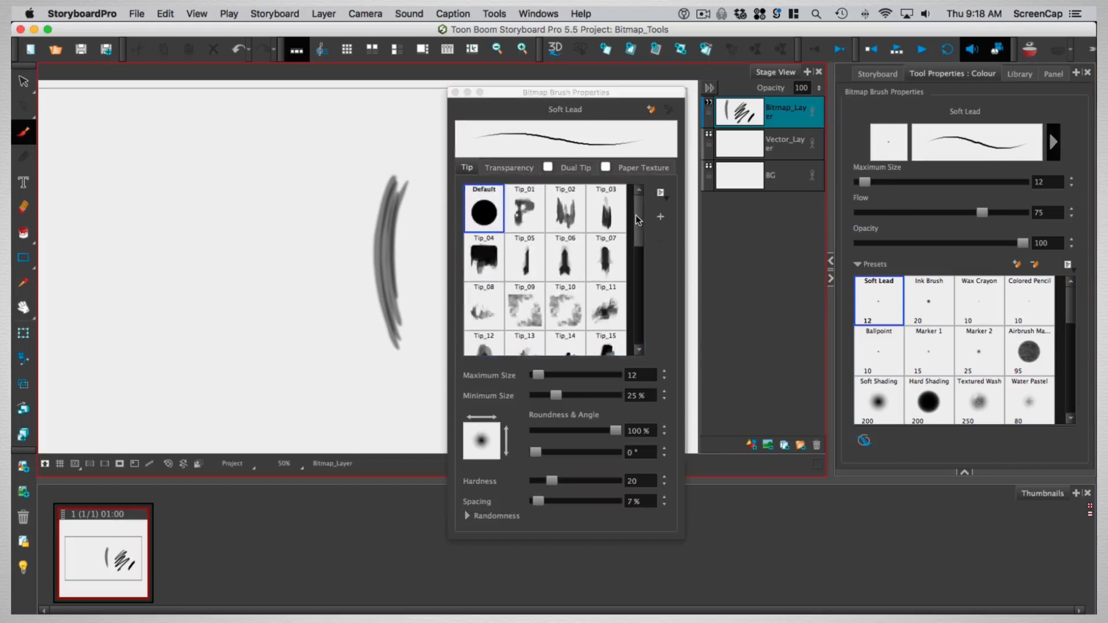
pyautogui.click(467, 170)
pyautogui.moveTo(639, 211)
pyautogui.mouseDown()
pyautogui.moveTo(633, 301)
pyautogui.moveTo(636, 238)
pyautogui.mouseUp()
pyautogui.click(572, 248)
pyautogui.click(603, 252)
pyautogui.click(608, 295)
pyautogui.scroll(-3, 638, 250)
# Set the brush tip's maximum size to 130, minimum size to 0.8% and roundness to 89.3%
pyautogui.moveTo(538, 375); pyautogui.dragTo(560, 375)
pyautogui.moveTo(551, 397); pyautogui.dragTo(538, 402)
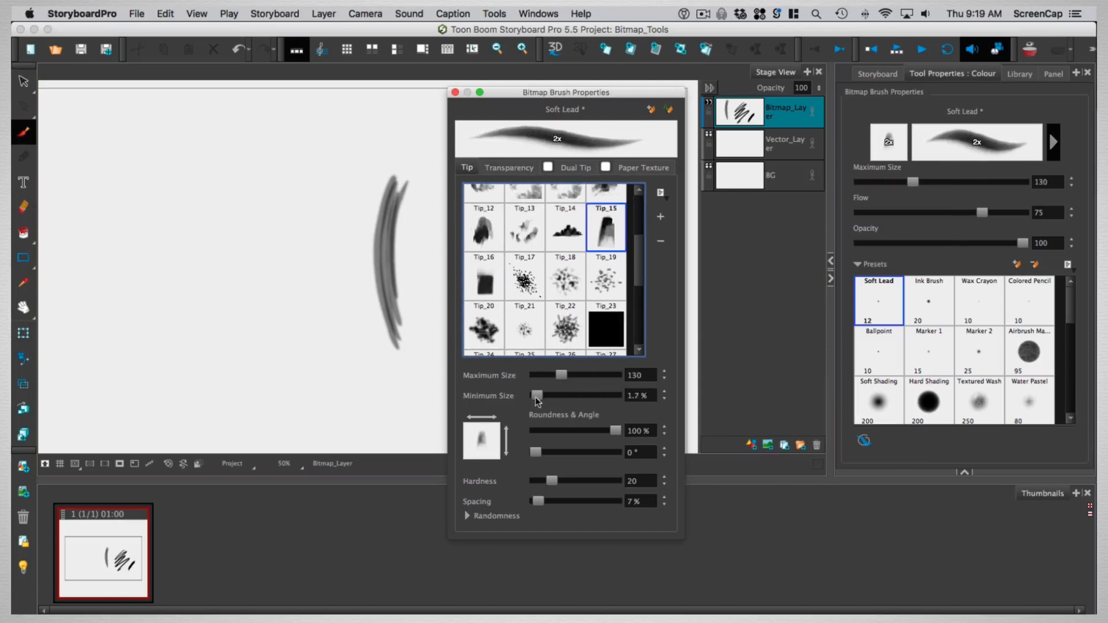
pyautogui.moveTo(615, 431); pyautogui.dragTo(606, 431)
# Set the tip's hardness to 23.3, spacing to 15.9%, random size to 18.6%, random angle to 146.4° and random spacing to 8.5%
pyautogui.moveTo(536, 453)
pyautogui.mouseDown()
pyautogui.moveTo(553, 454)
pyautogui.moveTo(535, 453)
pyautogui.moveTo(561, 481)
pyautogui.moveTo(605, 481)
pyautogui.moveTo(571, 481)
pyautogui.moveTo(534, 502)
pyautogui.moveTo(563, 481)
pyautogui.moveTo(542, 502)
pyautogui.moveTo(569, 531)
pyautogui.moveTo(546, 555)
pyautogui.mouseUp()
pyautogui.click(468, 515)
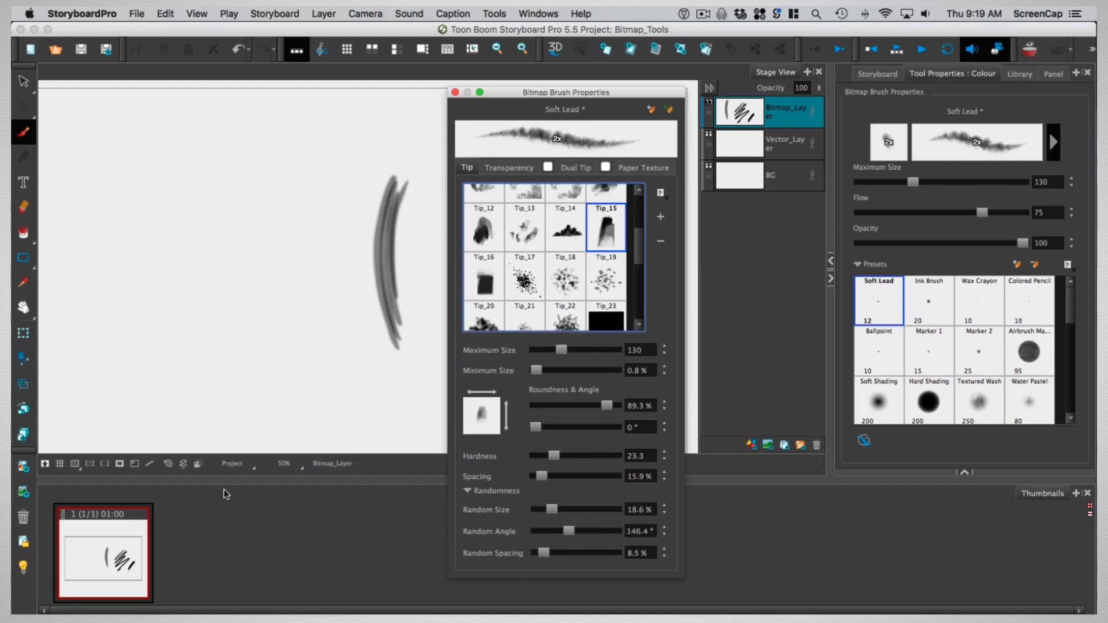
# Set the brush transparency to maximum flow 83, minimum opacity 95.5%, random flow 2.7% and random opacity 13.6%
pyautogui.click(509, 167)
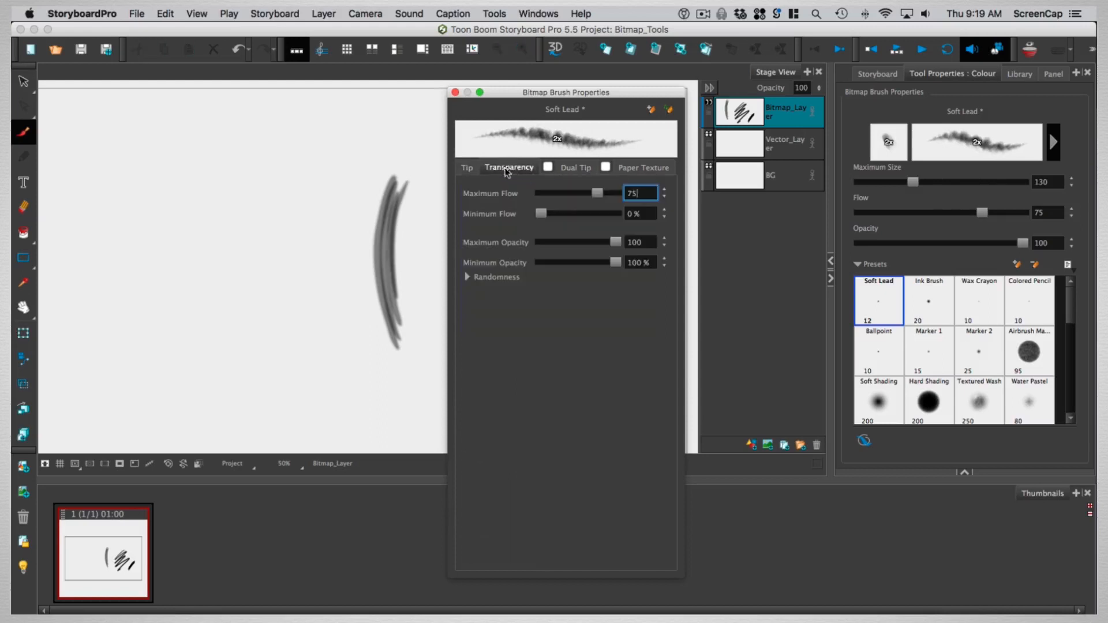
pyautogui.moveTo(600, 193)
pyautogui.mouseDown()
pyautogui.moveTo(560, 198)
pyautogui.moveTo(603, 195)
pyautogui.mouseUp()
pyautogui.moveTo(542, 214)
pyautogui.mouseDown()
pyautogui.moveTo(580, 214)
pyautogui.moveTo(538, 214)
pyautogui.mouseUp()
pyautogui.moveTo(612, 243)
pyautogui.mouseDown()
pyautogui.moveTo(563, 244)
pyautogui.moveTo(616, 243)
pyautogui.moveTo(612, 263)
pyautogui.mouseUp()
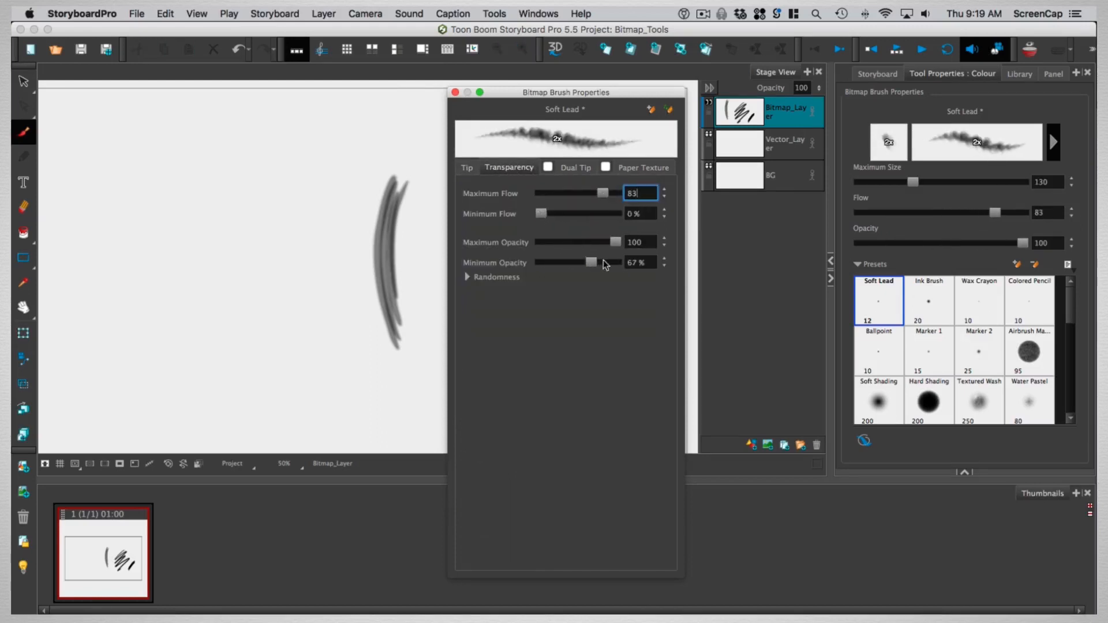
pyautogui.click(466, 277)
pyautogui.moveTo(543, 297); pyautogui.dragTo(553, 317)
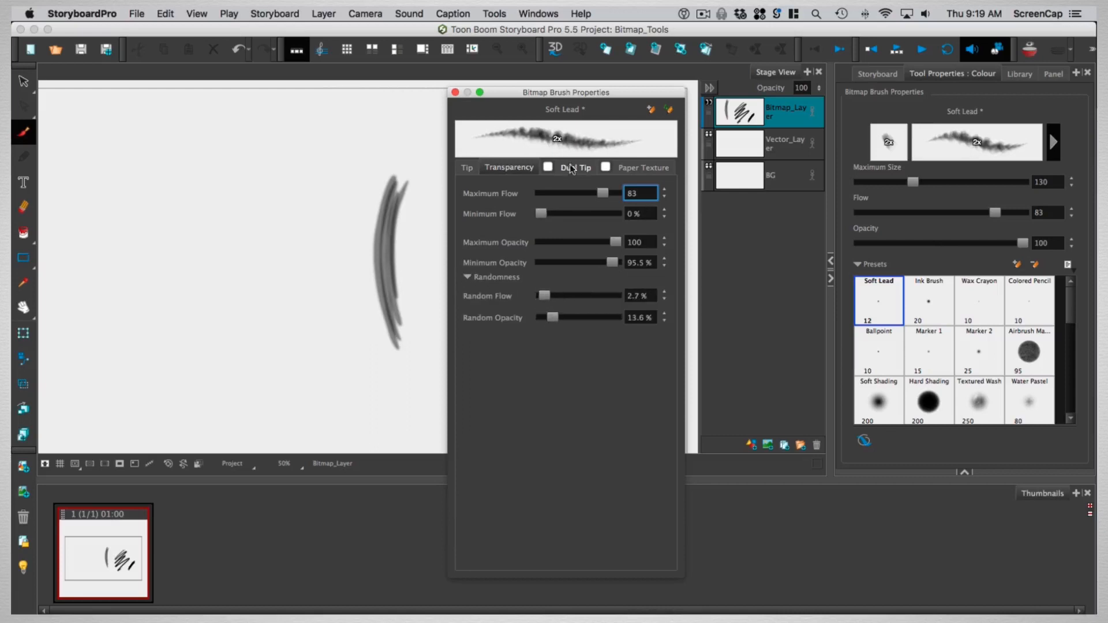
# Enable the dual tip and set its maximum size to 120 and minimum size to 83.3%
pyautogui.click(548, 167)
pyautogui.click(574, 174)
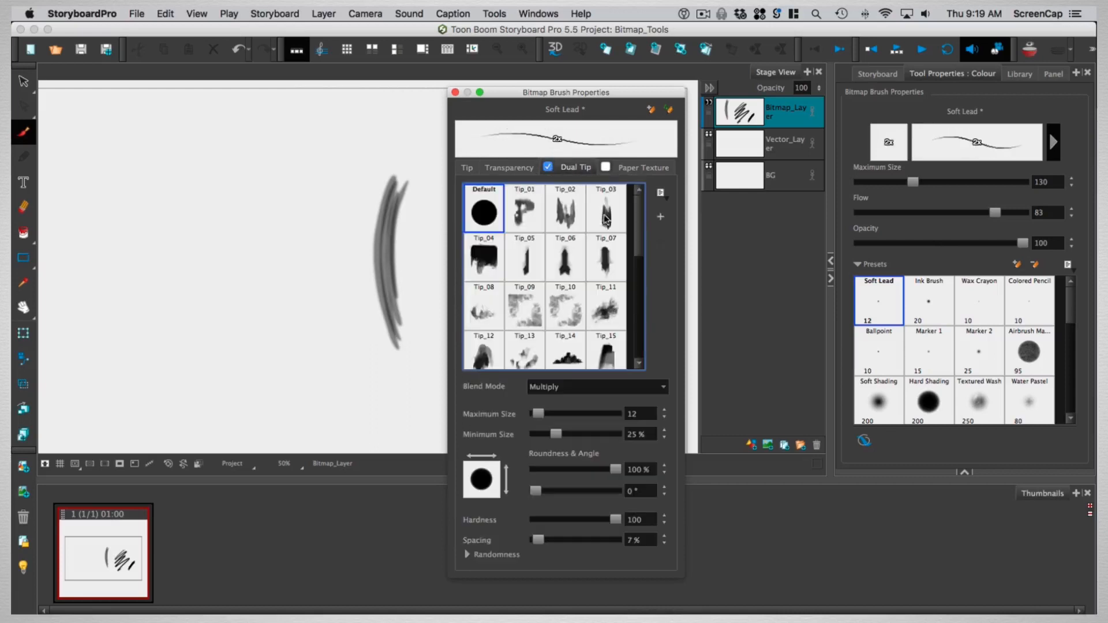
pyautogui.moveTo(555, 434)
pyautogui.mouseDown()
pyautogui.moveTo(584, 434)
pyautogui.moveTo(546, 414)
pyautogui.moveTo(600, 434)
pyautogui.moveTo(559, 415)
pyautogui.mouseUp()
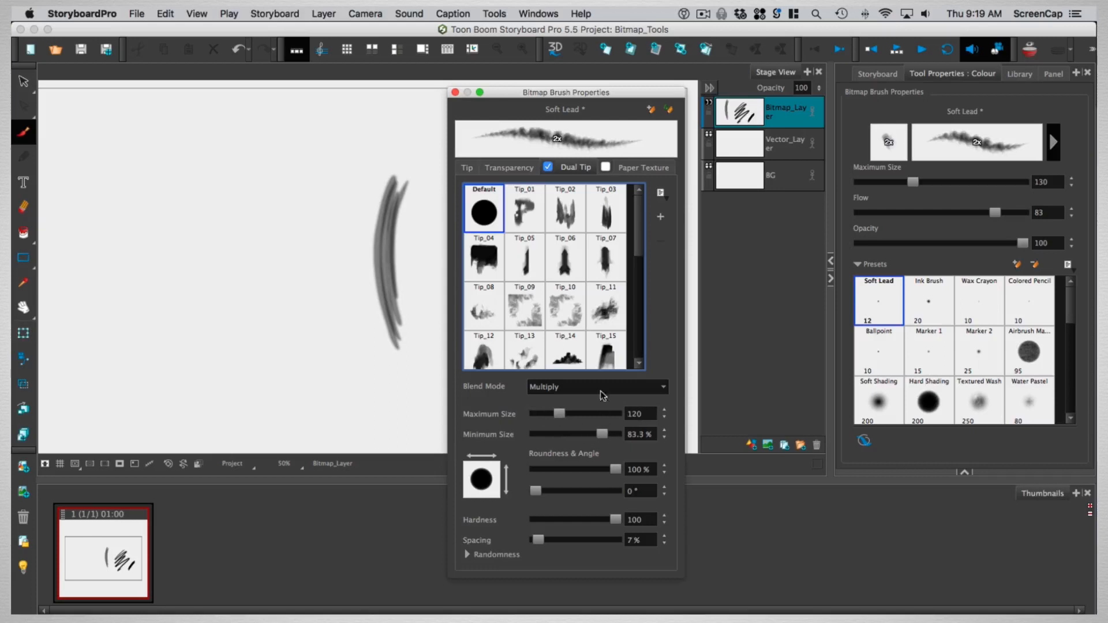
# Try several shapes for the dual tip and settle on Tip_15
pyautogui.click(524, 217)
pyautogui.click(559, 213)
pyautogui.click(566, 265)
pyautogui.click(569, 309)
pyautogui.click(607, 224)
pyautogui.click(610, 322)
pyautogui.click(609, 352)
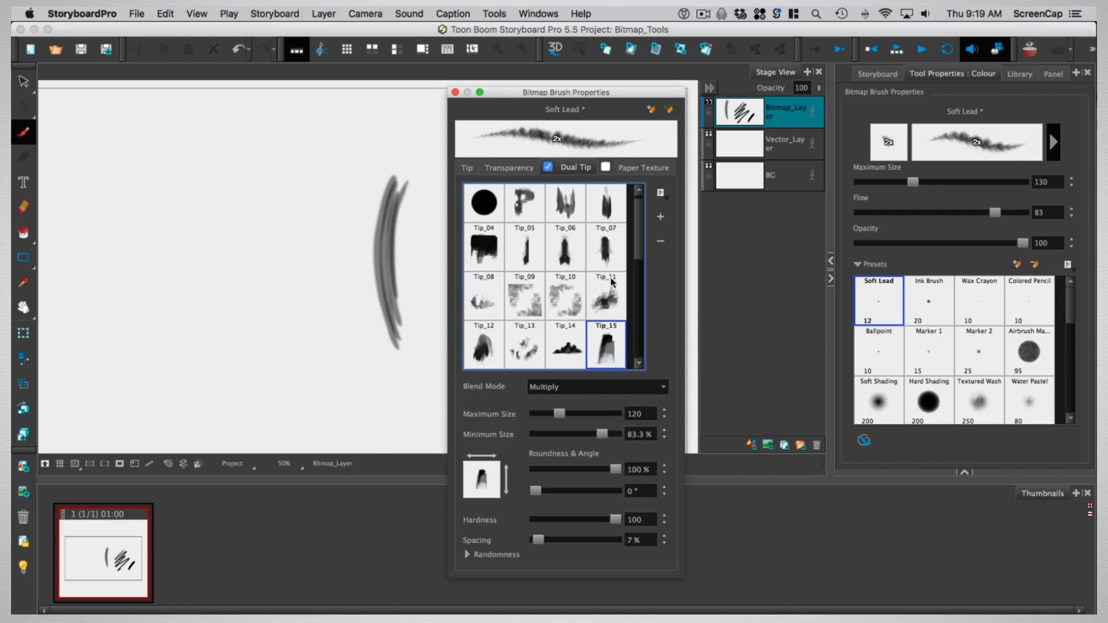
# Enable the paper texture, compare several textures and apply Texture_5 to the brush
pyautogui.click(629, 168)
pyautogui.click(605, 168)
pyautogui.click(548, 215)
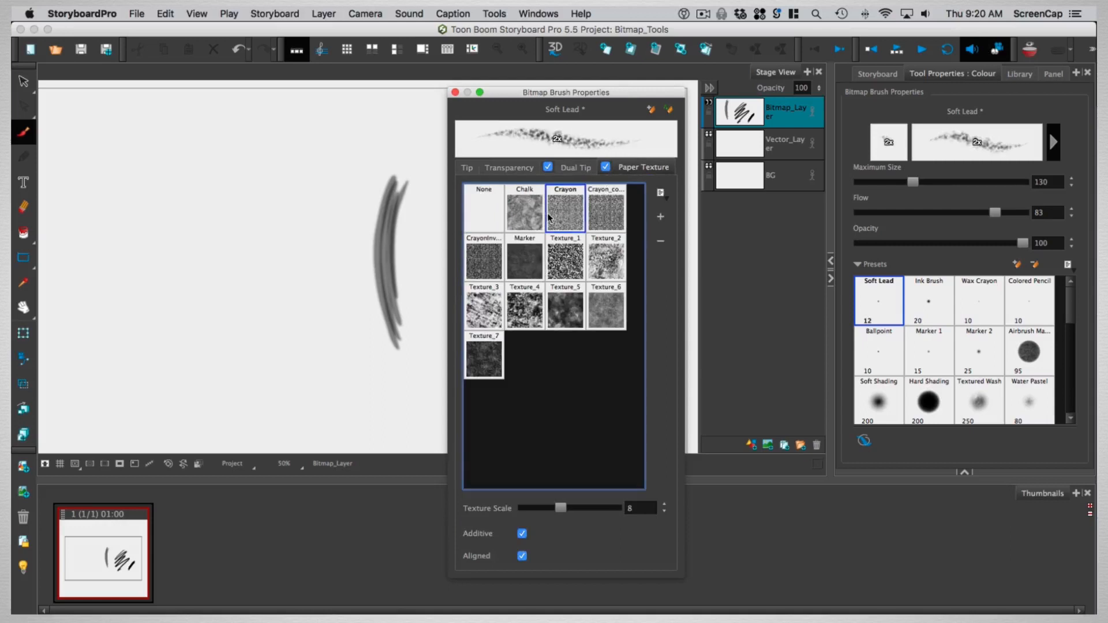
pyautogui.click(524, 218)
pyautogui.click(613, 215)
pyautogui.click(607, 265)
pyautogui.click(609, 311)
pyautogui.click(569, 321)
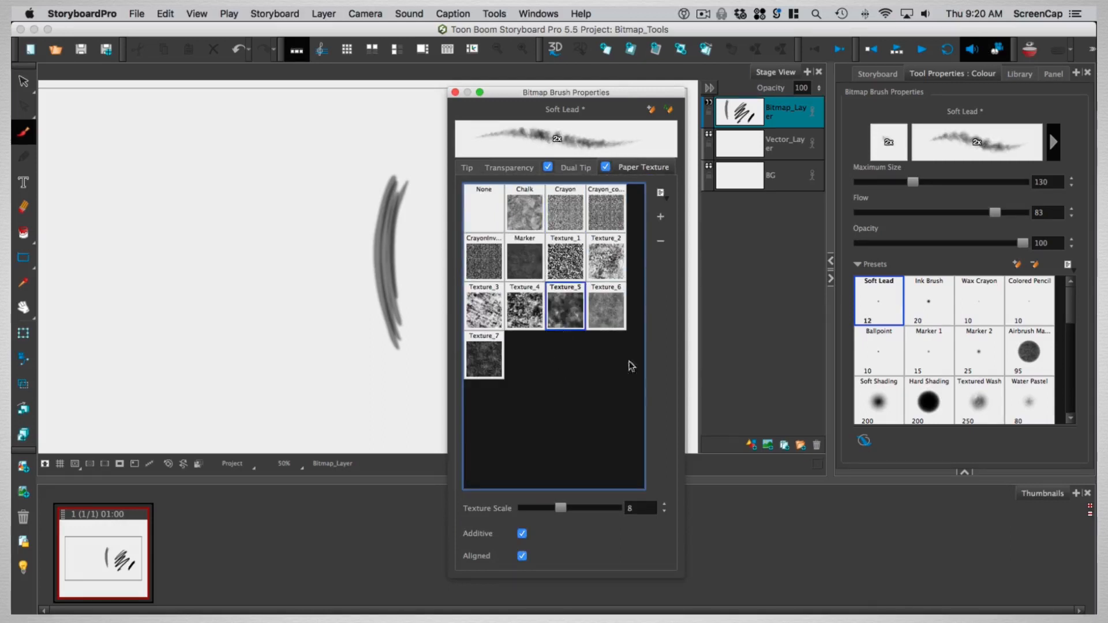
# Save the customised brush as a new preset named Demo Bitmap Brush and select it in the presets
pyautogui.click(649, 113)
pyautogui.press('super+a')
pyautogui.write('Demp')
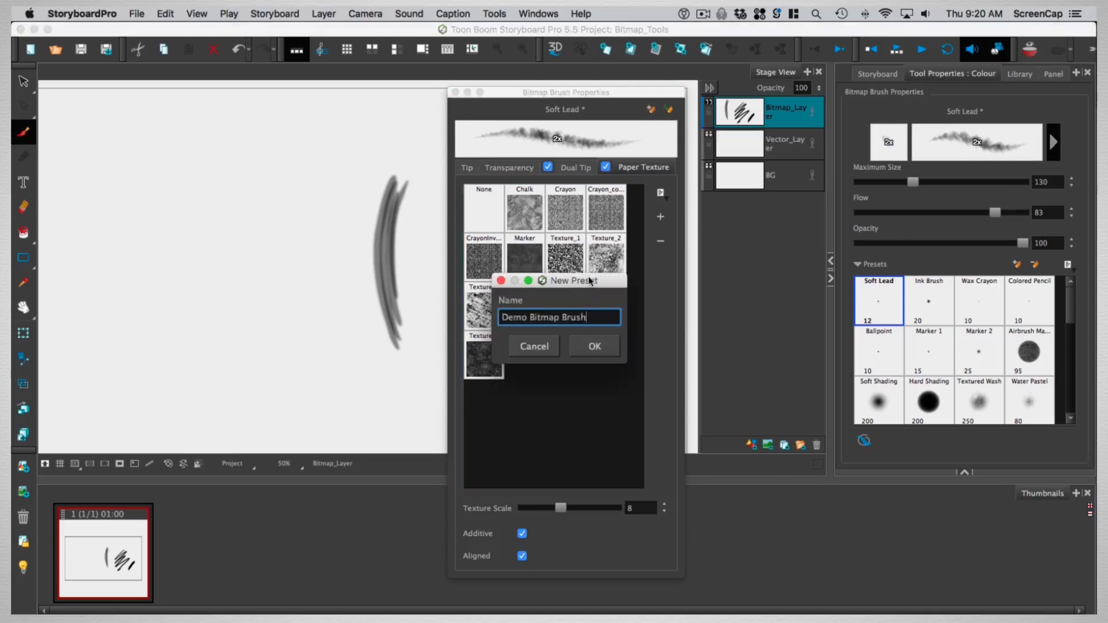
pyautogui.press('Return')
pyautogui.click(915, 414)
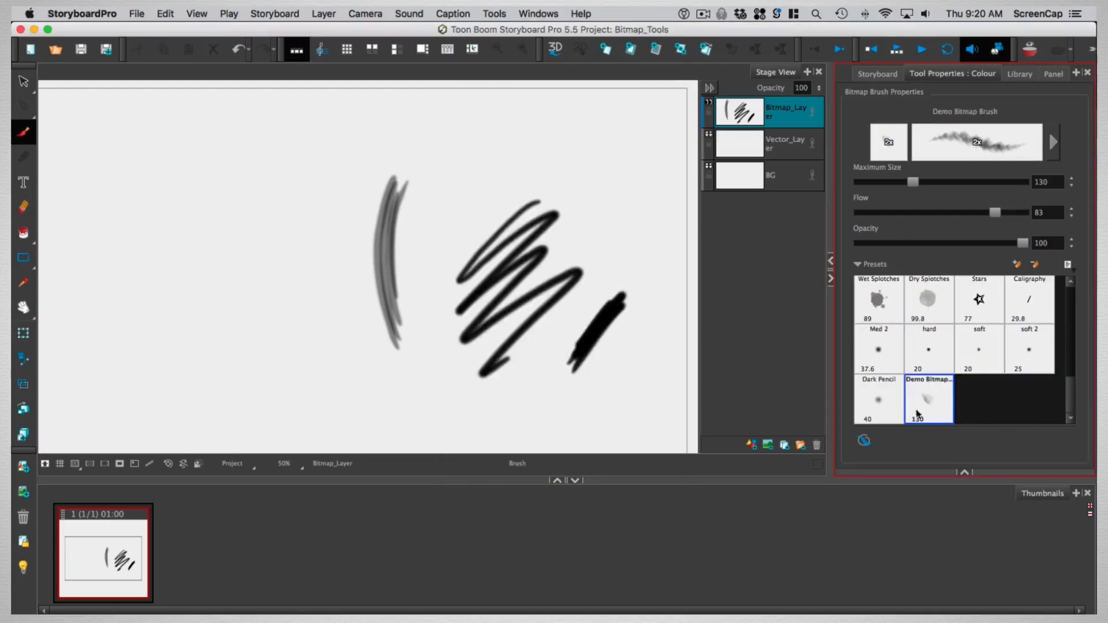
# Open the brush export list, exclude the pencil, vector brush and vector eraser presets, review the remaining bitmap brushes and cancel the export
pyautogui.click(1067, 264)
pyautogui.click(1036, 360)
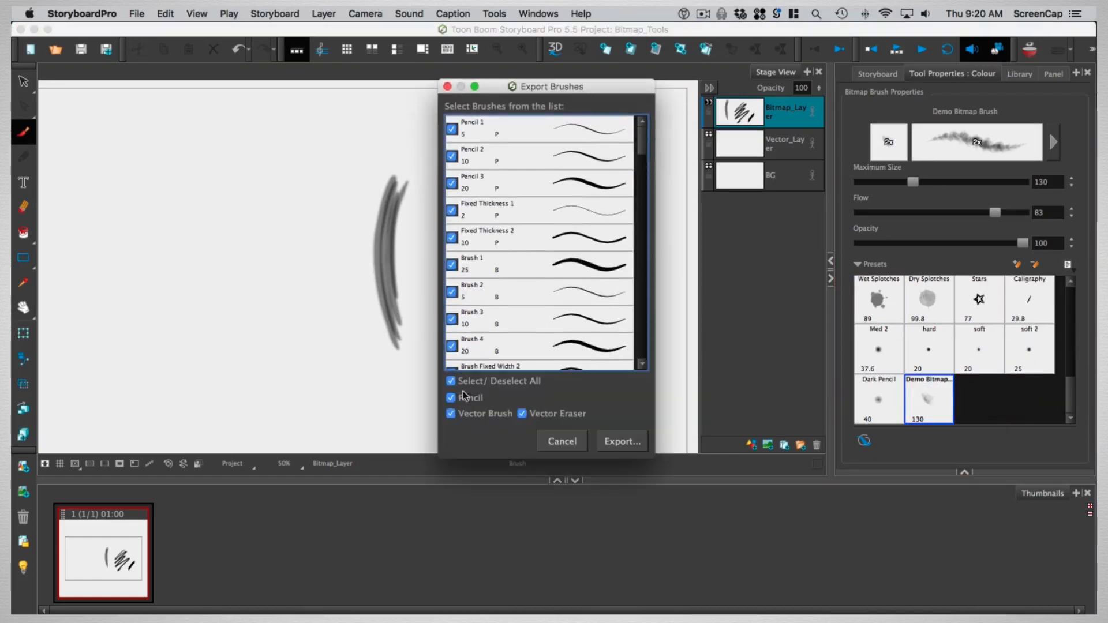
pyautogui.click(451, 398)
pyautogui.click(450, 415)
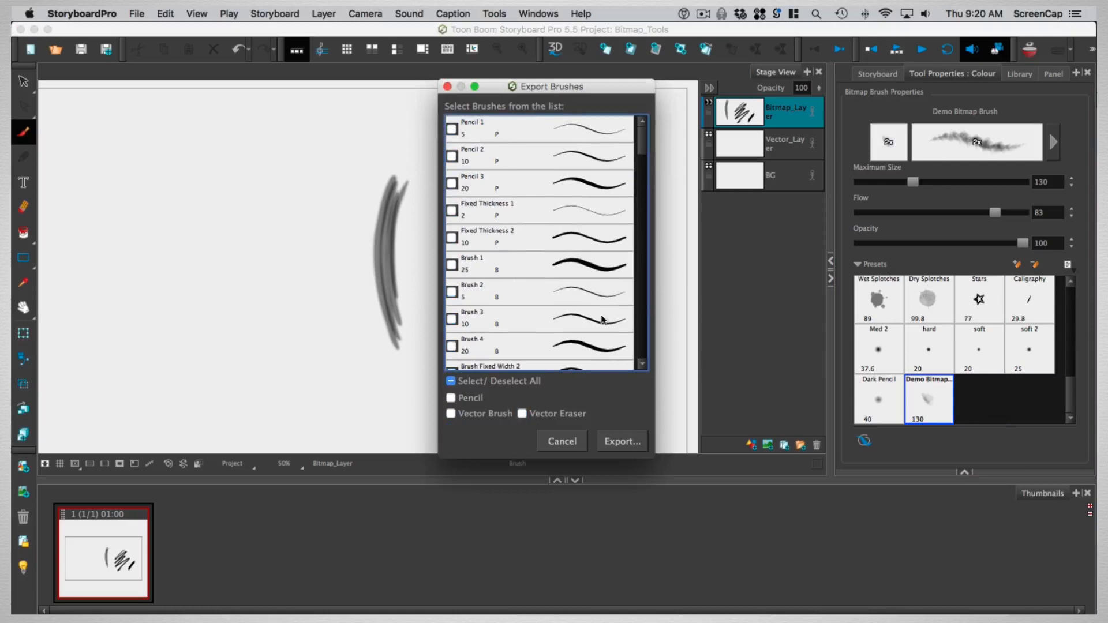
pyautogui.moveTo(642, 138)
pyautogui.mouseDown()
pyautogui.moveTo(641, 351)
pyautogui.moveTo(641, 239)
pyautogui.mouseUp()
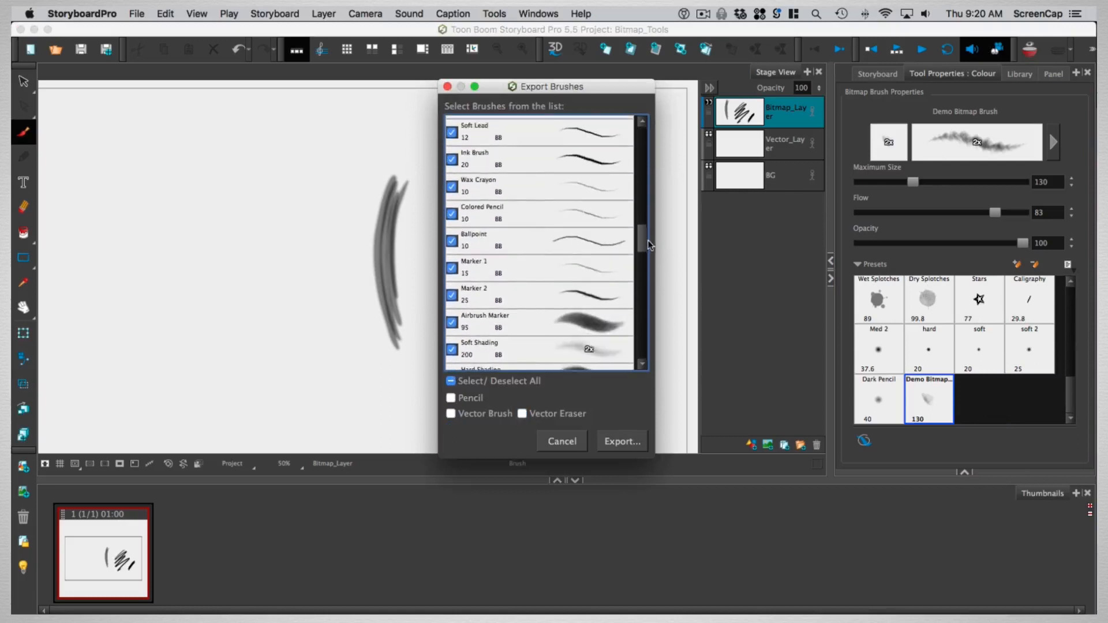
pyautogui.click(562, 440)
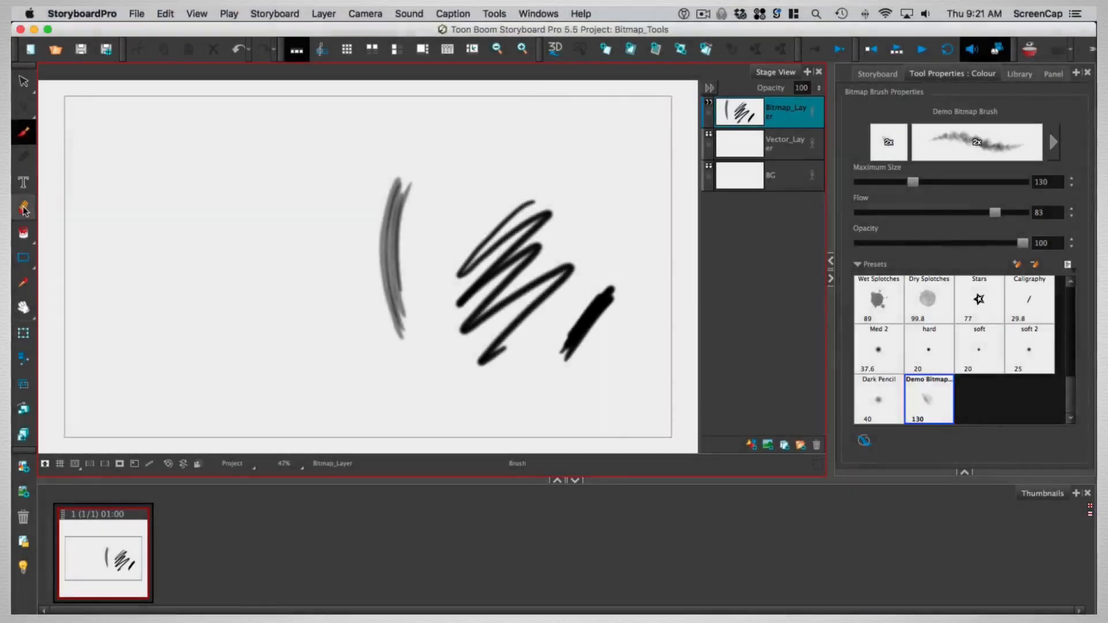
# Erase all the brush strokes on the bitmap layer using the Hard Eraser preset
pyautogui.click(24, 209)
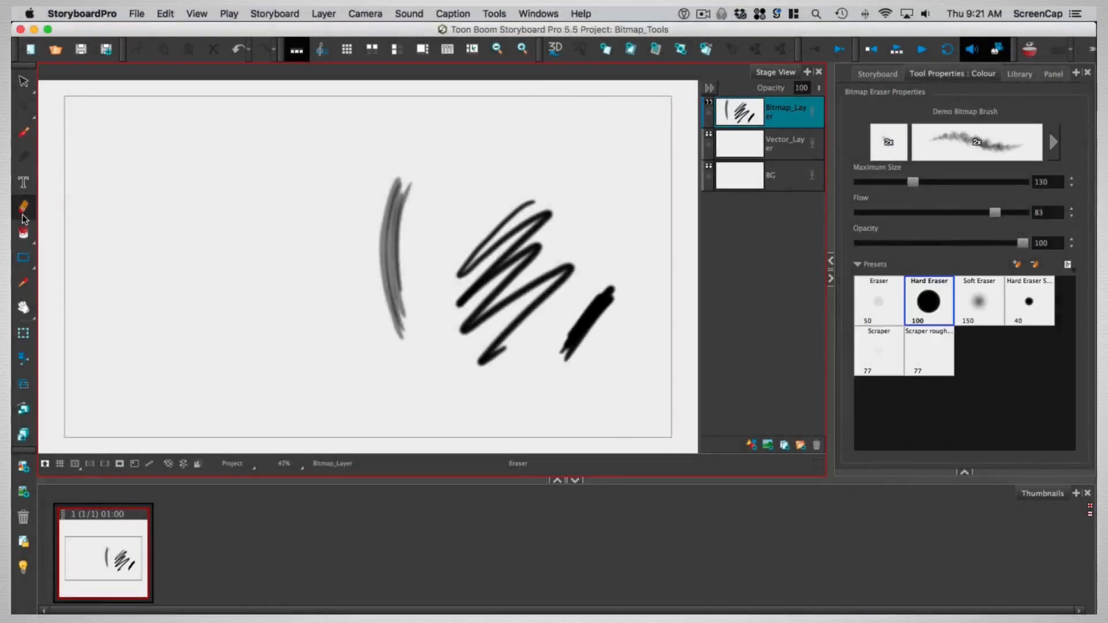
pyautogui.click(969, 149)
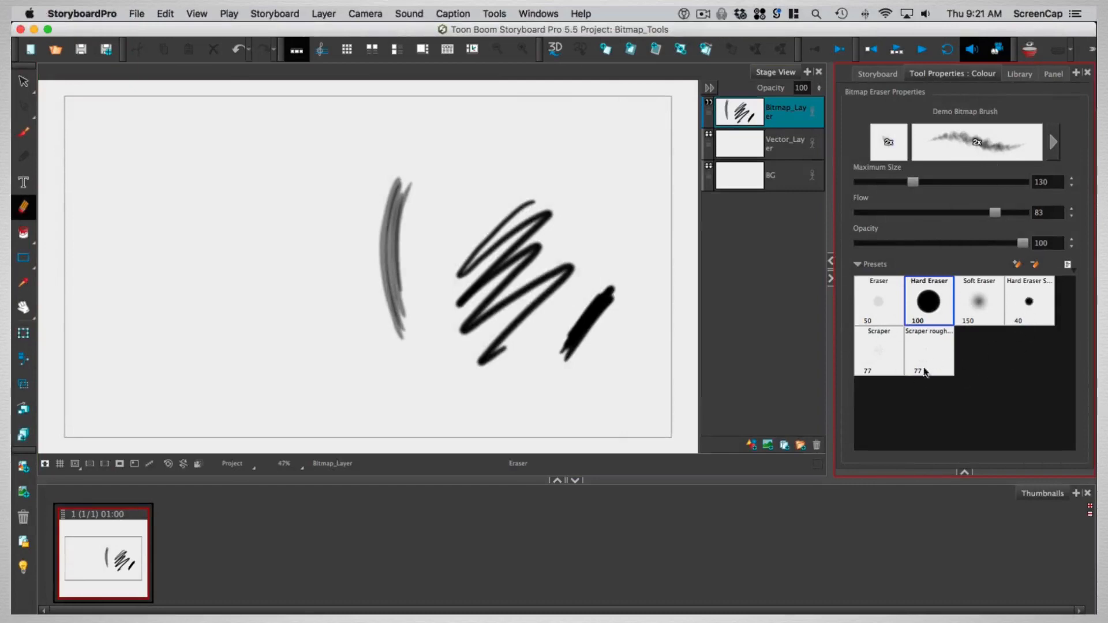
pyautogui.moveTo(593, 320)
pyautogui.mouseDown()
pyautogui.moveTo(572, 345)
pyautogui.moveTo(601, 300)
pyautogui.moveTo(570, 350)
pyautogui.moveTo(562, 288)
pyautogui.moveTo(568, 346)
pyautogui.moveTo(528, 209)
pyautogui.mouseUp()
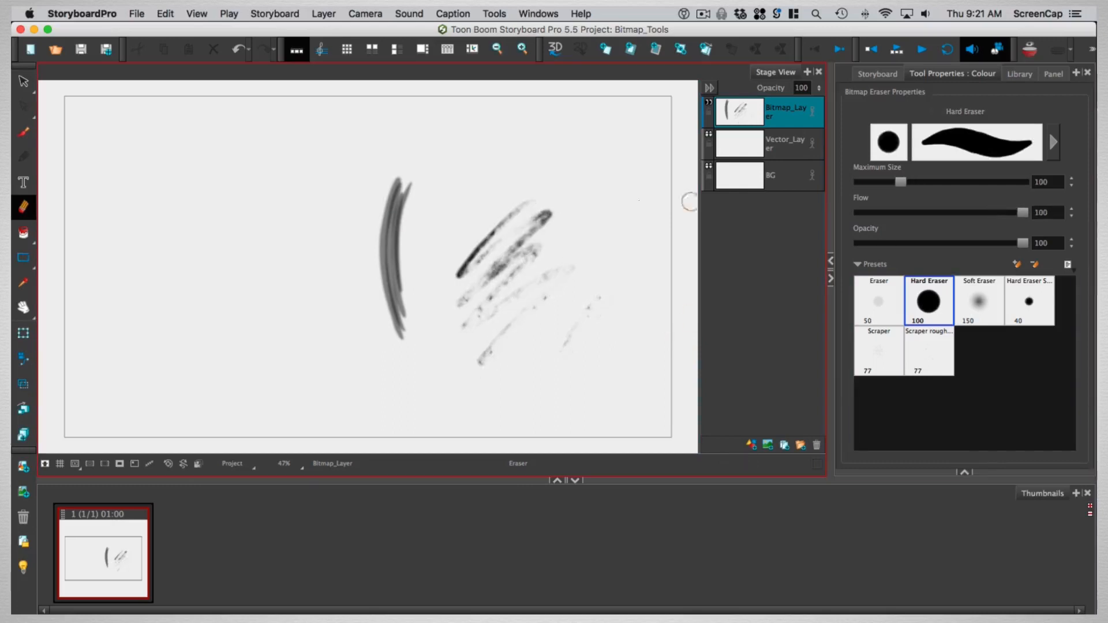
pyautogui.moveTo(398, 185)
pyautogui.mouseDown()
pyautogui.moveTo(395, 329)
pyautogui.moveTo(542, 219)
pyautogui.moveTo(508, 300)
pyautogui.mouseUp()
pyautogui.moveTo(475, 352); pyautogui.dragTo(488, 356)
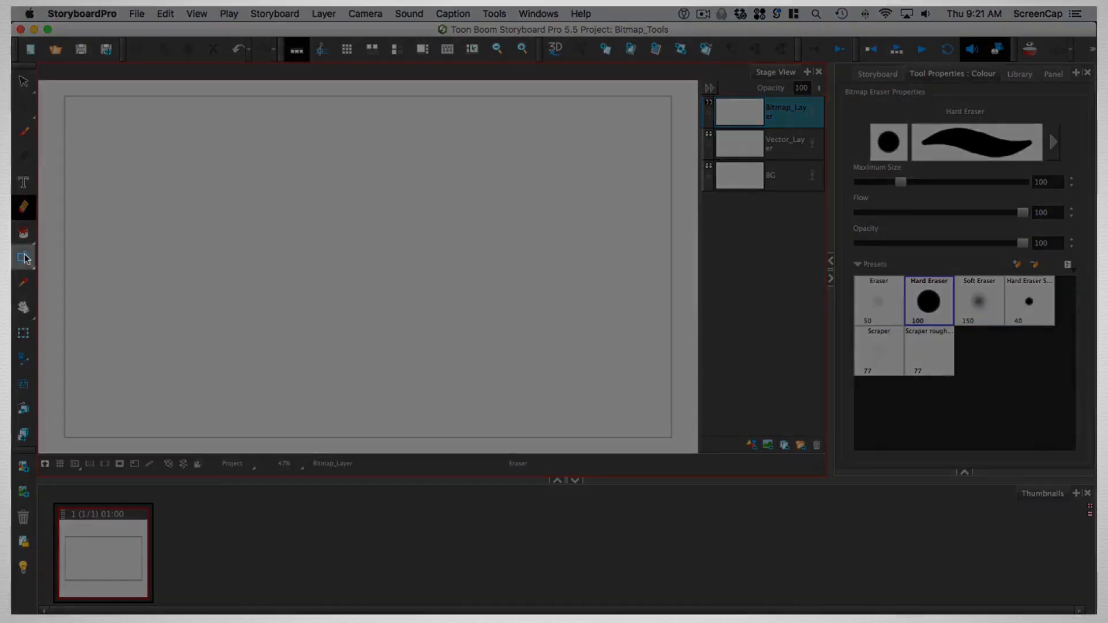
# Draw a large rectangle outline near the middle of the frame with the Chinese Brush preset
pyautogui.click(23, 259)
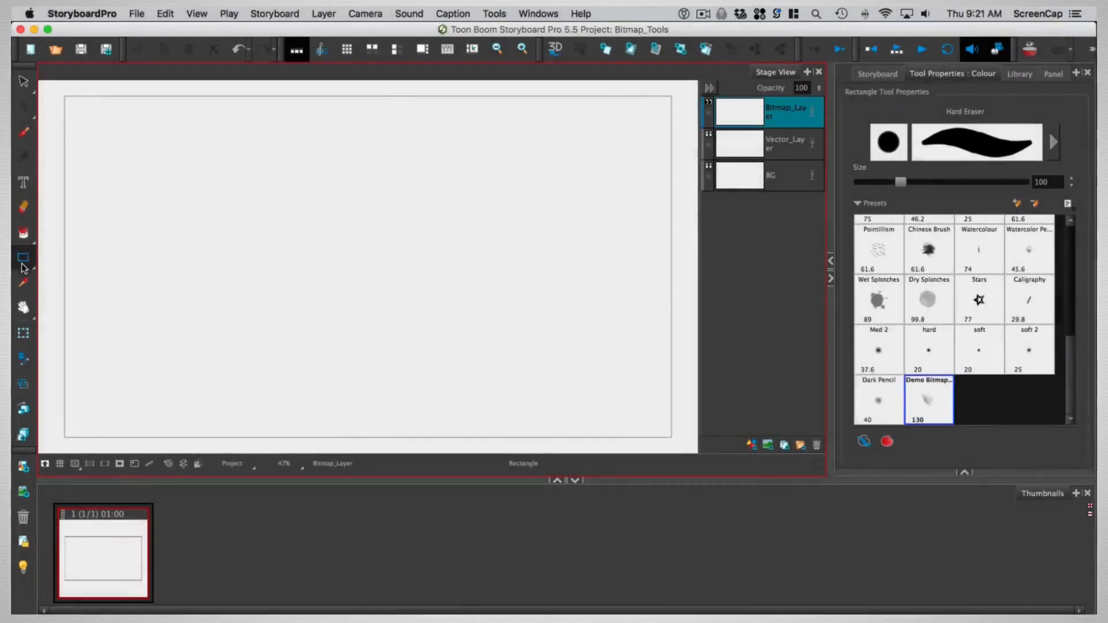
pyautogui.click(927, 250)
pyautogui.moveTo(216, 183); pyautogui.dragTo(470, 365)
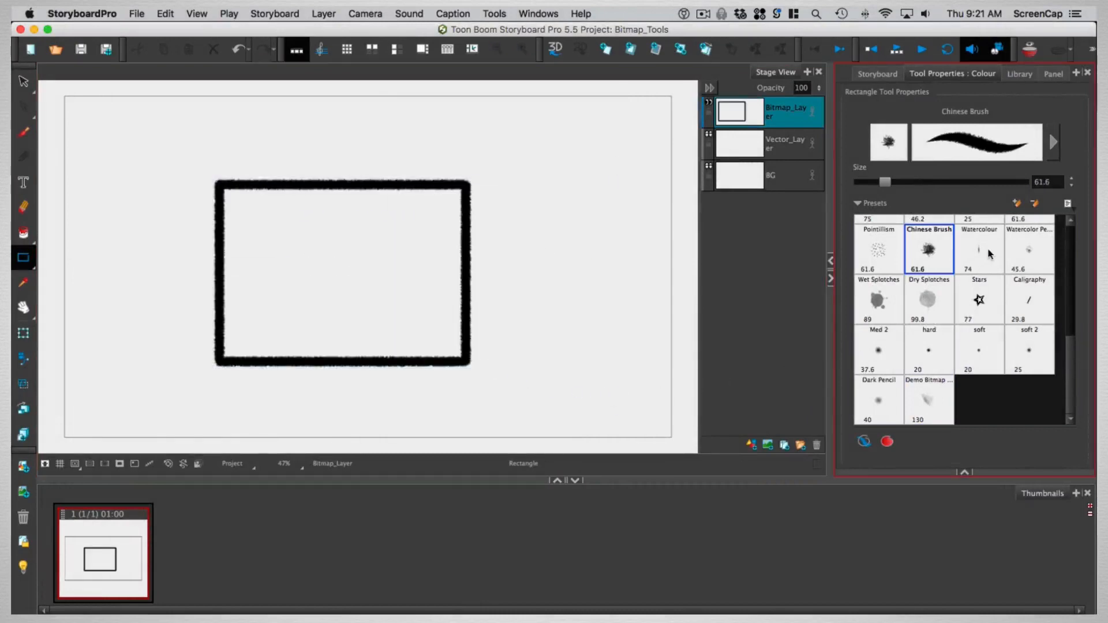
# Using the Pointillism preset, draw a rectangle outline beside the first one and an auto-filled rectangle inside the Chinese Brush rectangle
pyautogui.click(878, 250)
pyautogui.moveTo(510, 200)
pyautogui.mouseDown()
pyautogui.moveTo(546, 252)
pyautogui.moveTo(660, 363)
pyautogui.mouseUp()
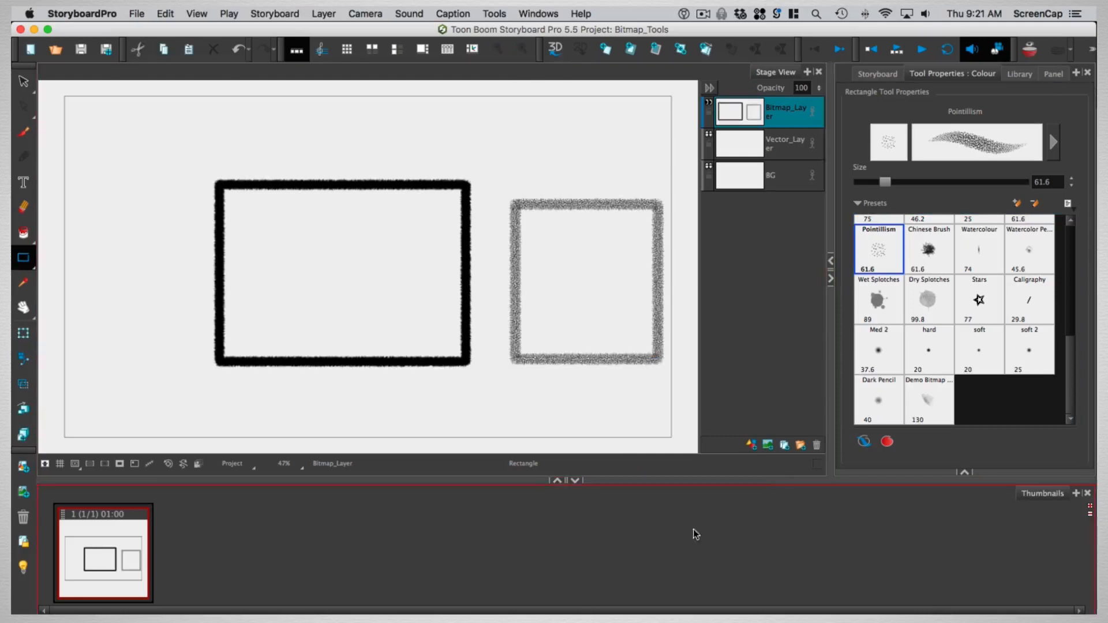
pyautogui.click(889, 442)
pyautogui.moveTo(262, 209); pyautogui.dragTo(426, 317)
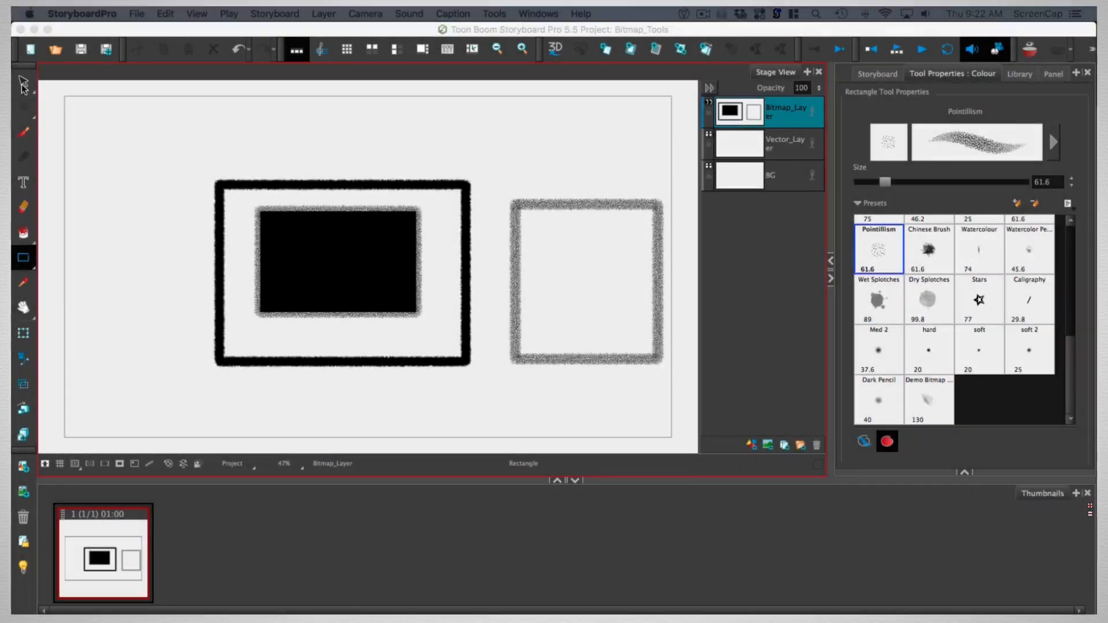
# Select the three rectangles together, resize them and move them towards the left of the frame
pyautogui.click(22, 84)
pyautogui.click(22, 85)
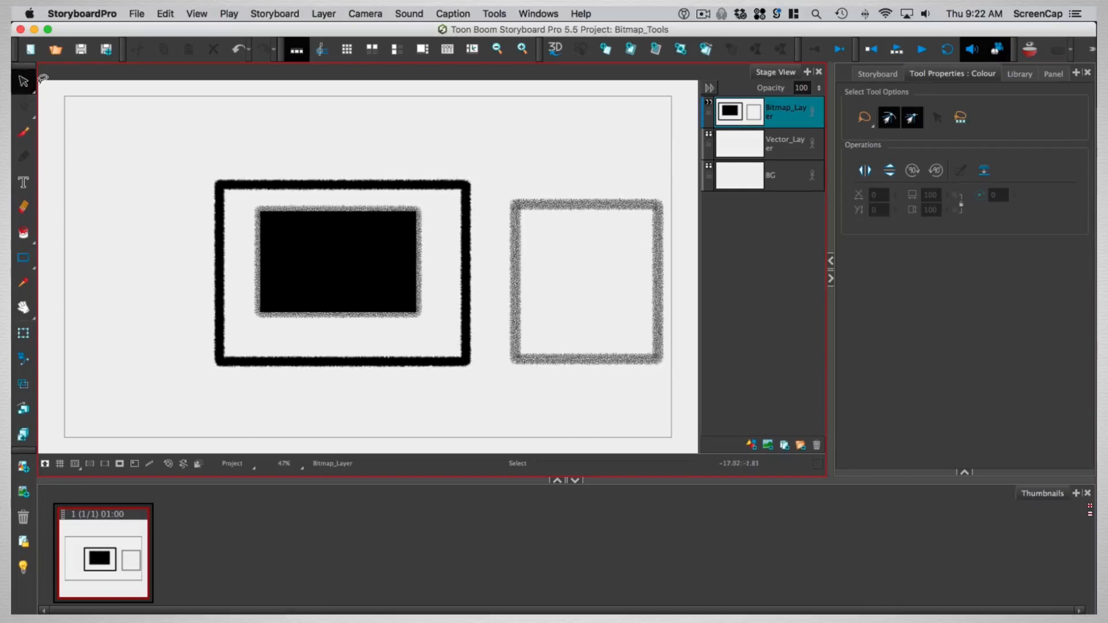
pyautogui.moveTo(159, 323)
pyautogui.mouseDown()
pyautogui.moveTo(153, 225)
pyautogui.moveTo(600, 348)
pyautogui.moveTo(323, 444)
pyautogui.mouseUp()
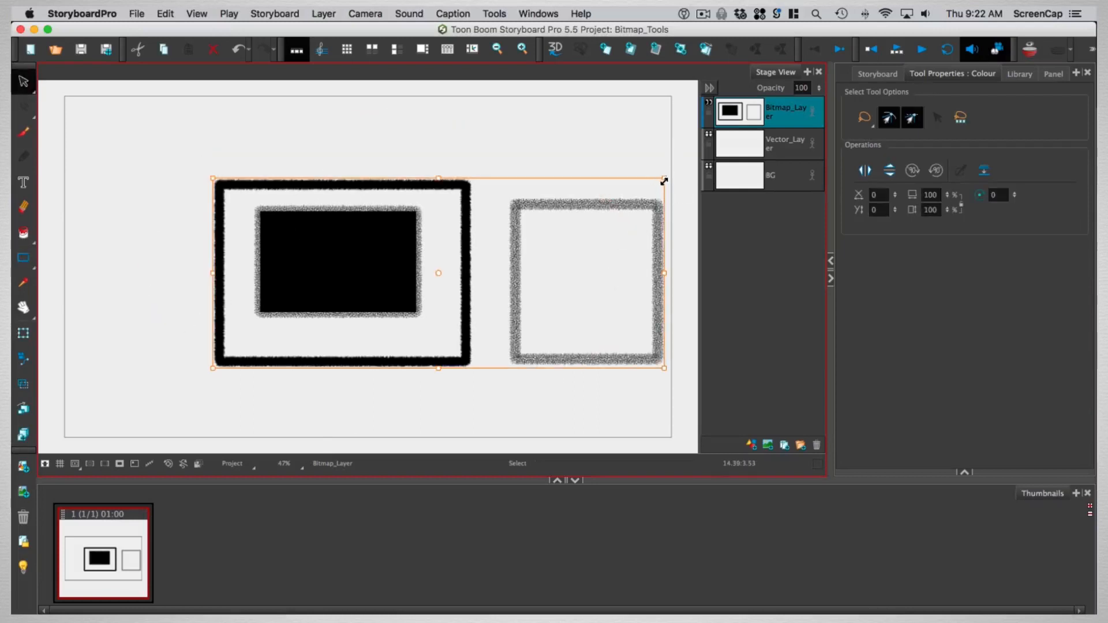
pyautogui.moveTo(662, 178)
pyautogui.mouseDown()
pyautogui.moveTo(645, 183)
pyautogui.moveTo(690, 150)
pyautogui.moveTo(675, 169)
pyautogui.mouseUp()
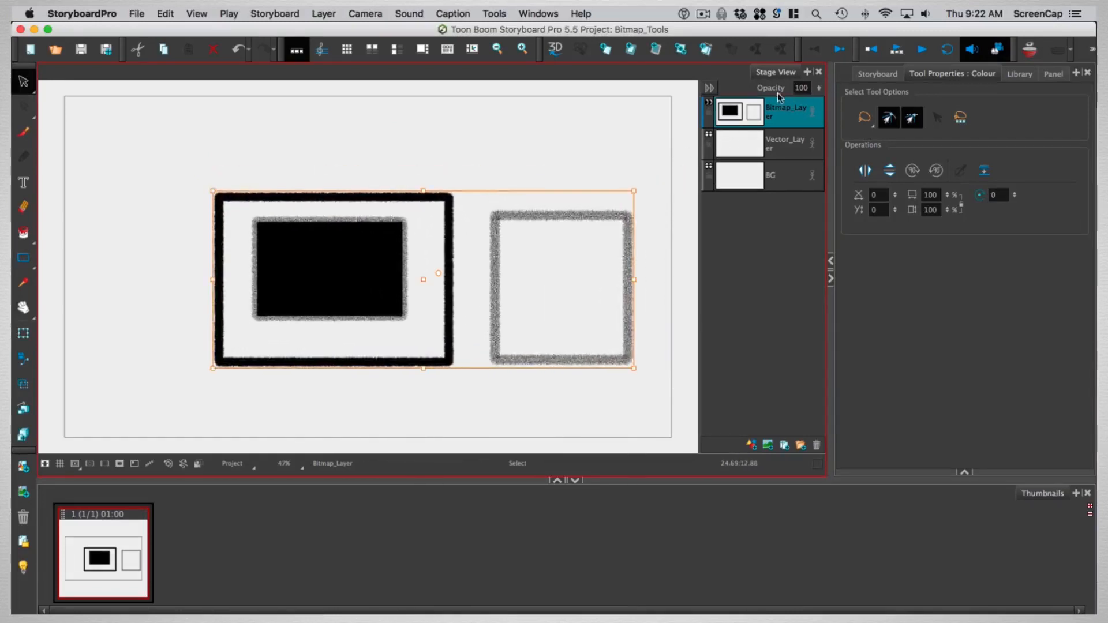
pyautogui.moveTo(542, 358); pyautogui.dragTo(470, 331)
pyautogui.moveTo(559, 339); pyautogui.dragTo(597, 367)
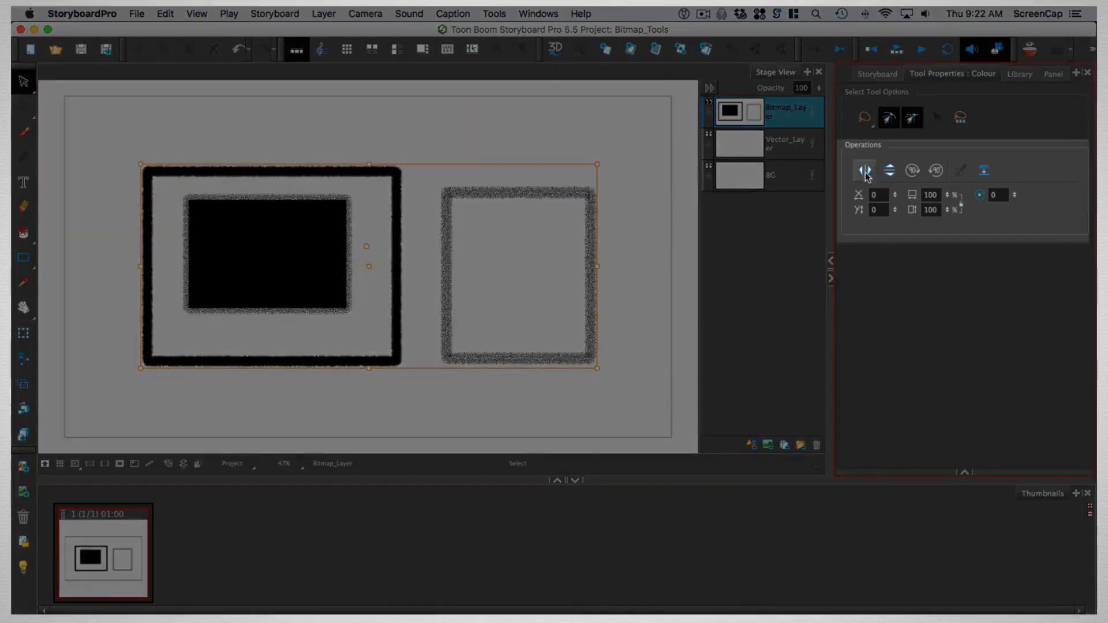
pyautogui.click(865, 170)
pyautogui.click(892, 171)
pyautogui.click(914, 172)
pyautogui.click(914, 172)
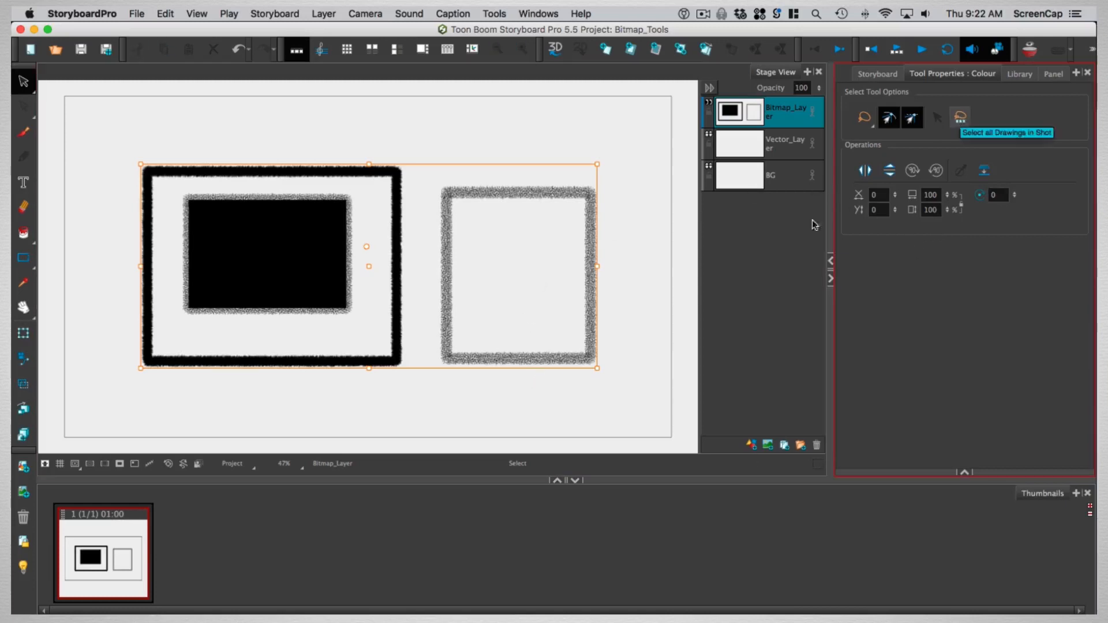
pyautogui.click(664, 322)
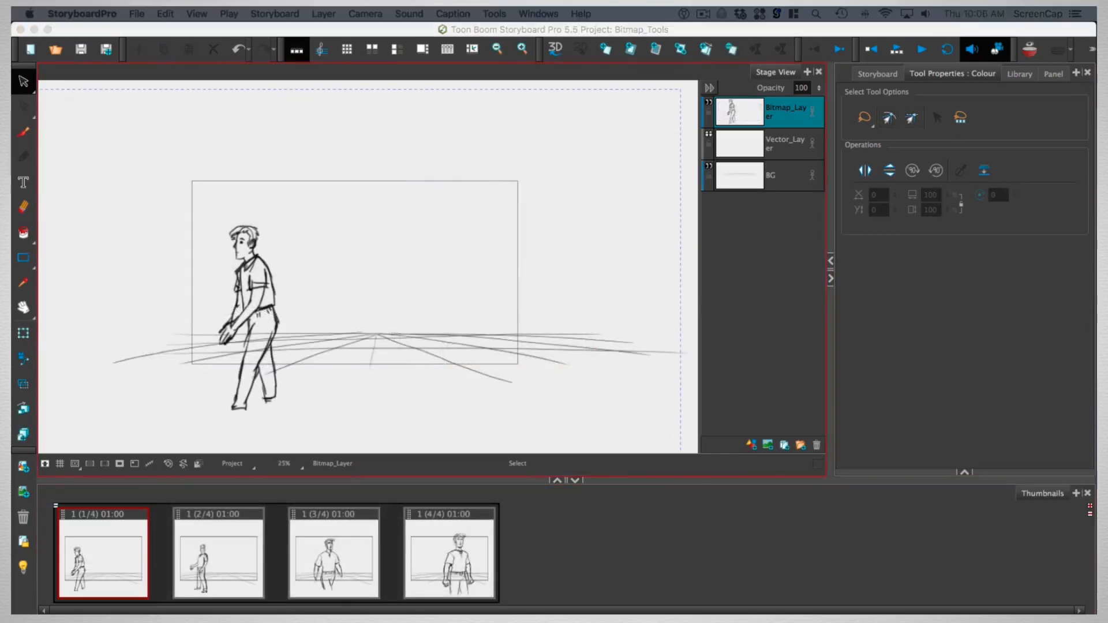
# Select all drawings in the shot together and scale them down slightly across all four panels
pyautogui.click(800, 31)
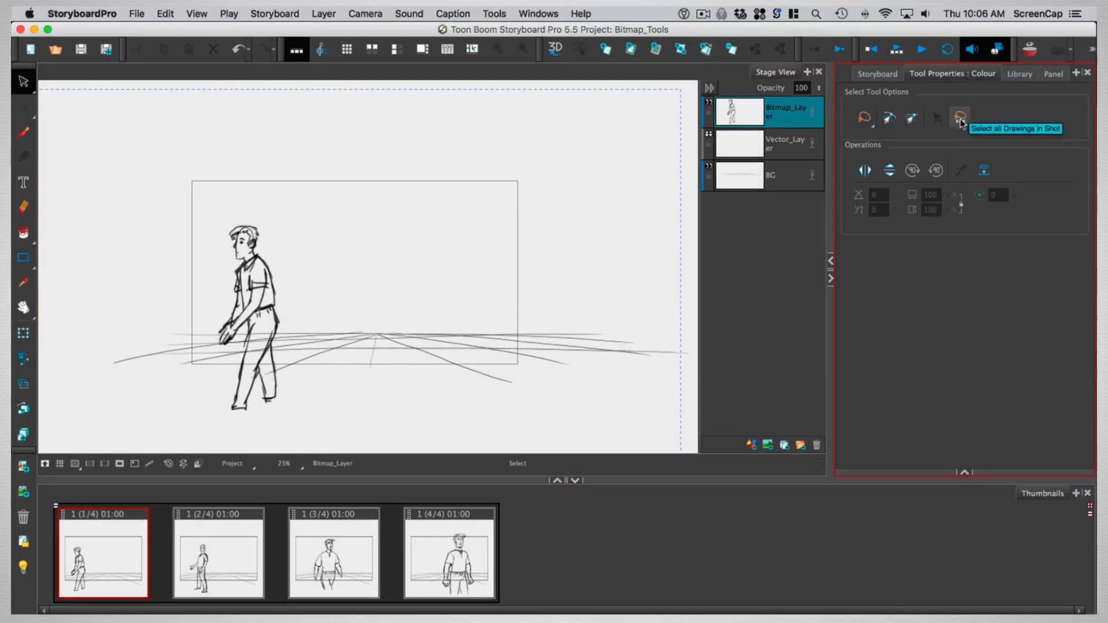
pyautogui.click(963, 117)
pyautogui.moveTo(686, 167); pyautogui.dragTo(618, 201)
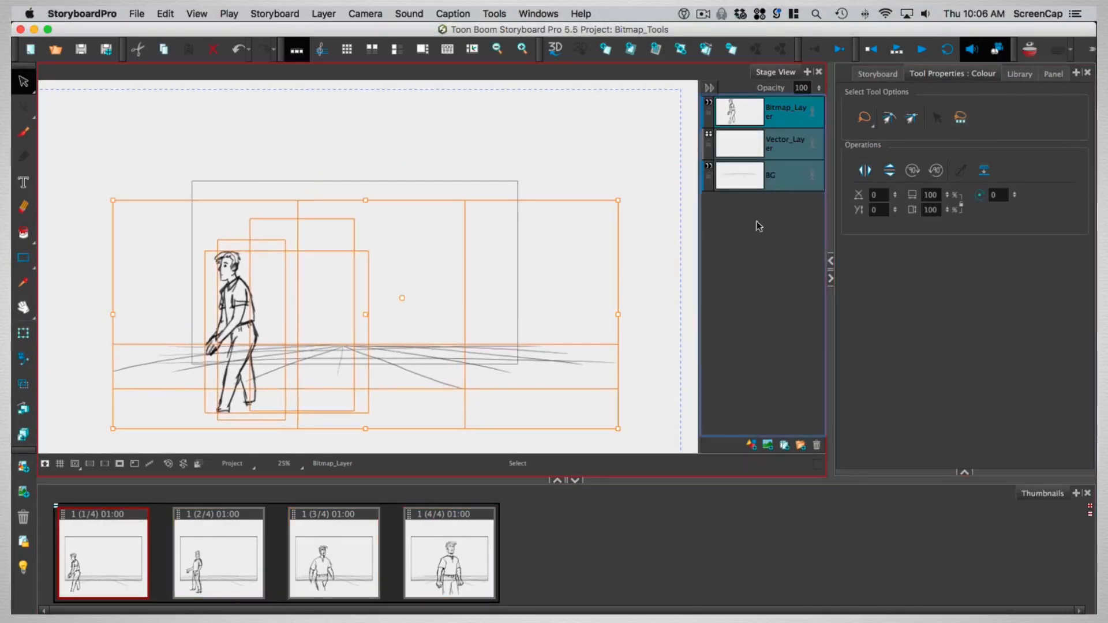
pyautogui.click(666, 215)
pyautogui.click(434, 553)
pyautogui.click(136, 567)
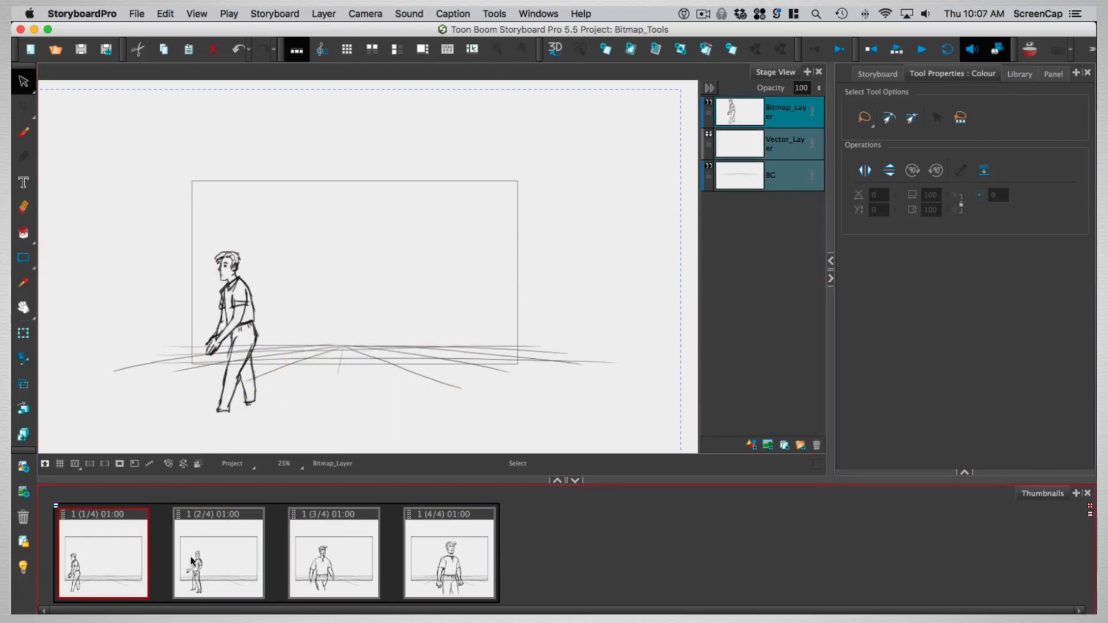
# Select the bitmap layer drawings of panels 3 and 4 together, scale them down and move them slightly up and to the left
pyautogui.click(751, 117)
pyautogui.click(337, 558)
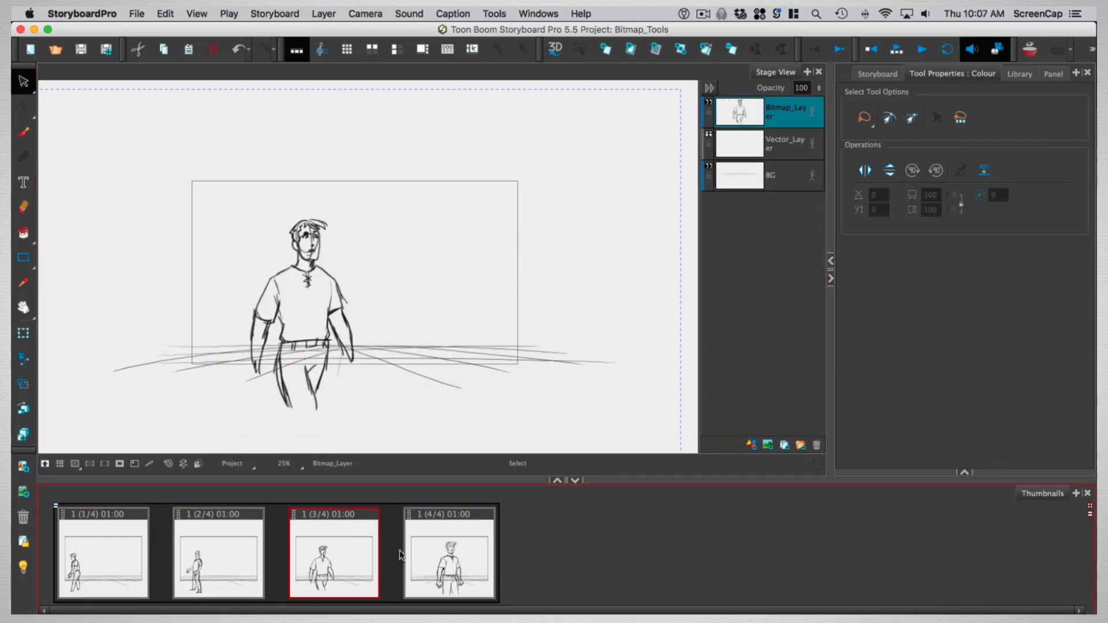
pyautogui.keyDown('shift'); pyautogui.click(457, 557); pyautogui.keyUp('shift')
pyautogui.moveTo(442, 129)
pyautogui.mouseDown()
pyautogui.moveTo(203, 266)
pyautogui.moveTo(443, 130)
pyautogui.mouseUp()
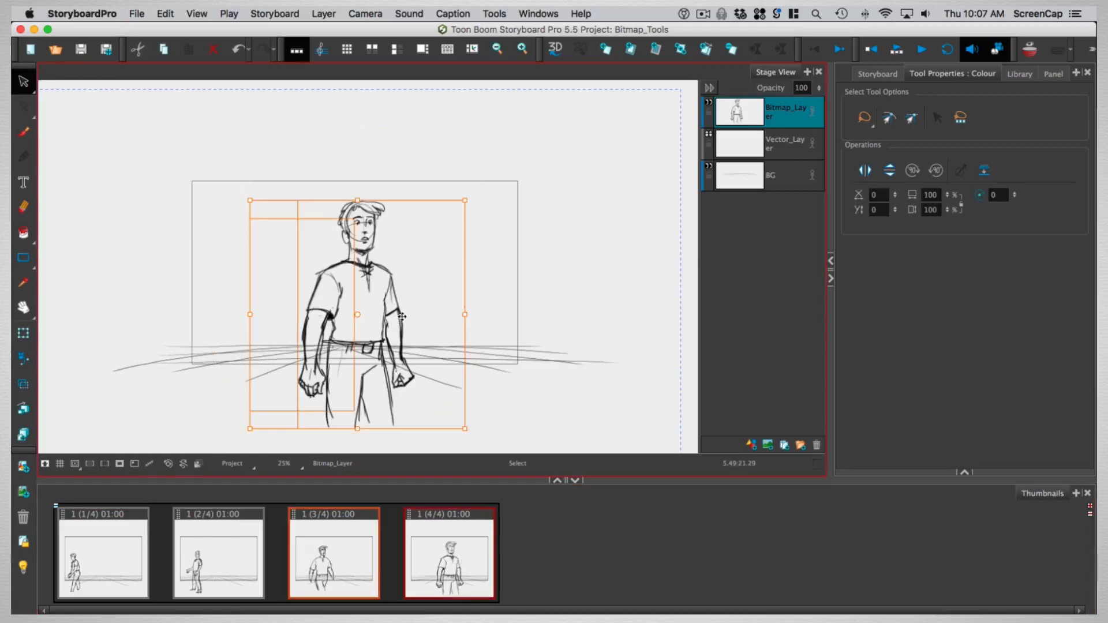
pyautogui.moveTo(465, 201); pyautogui.dragTo(449, 218)
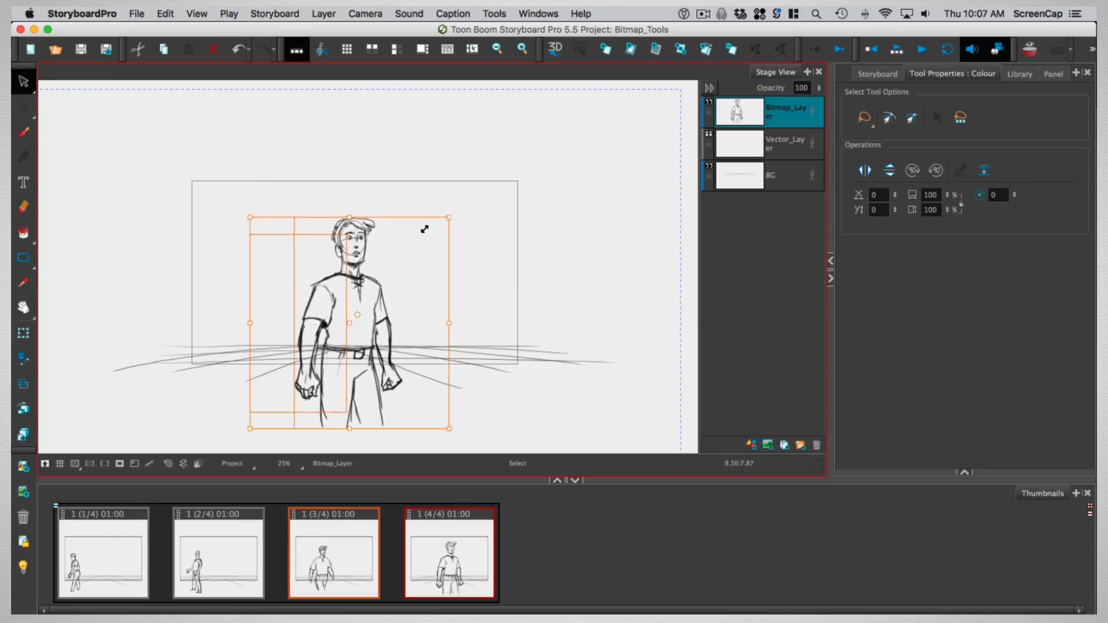
pyautogui.moveTo(383, 316); pyautogui.dragTo(358, 308)
pyautogui.click(460, 145)
pyautogui.click(225, 564)
pyautogui.click(323, 563)
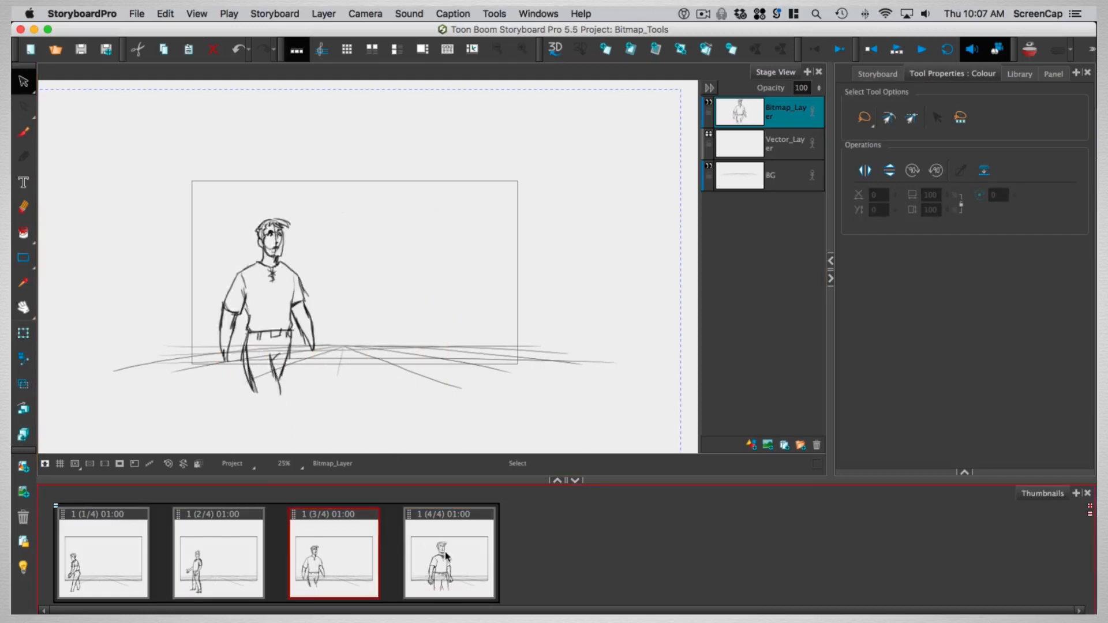
pyautogui.click(447, 558)
pyautogui.click(118, 553)
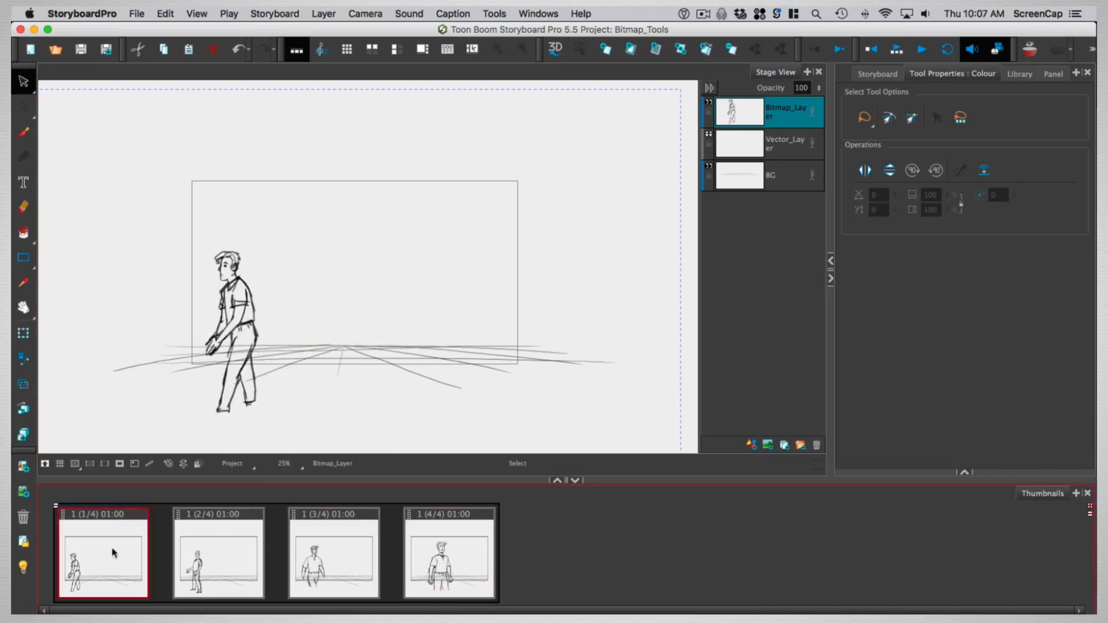
pyautogui.click(330, 556)
pyautogui.click(432, 560)
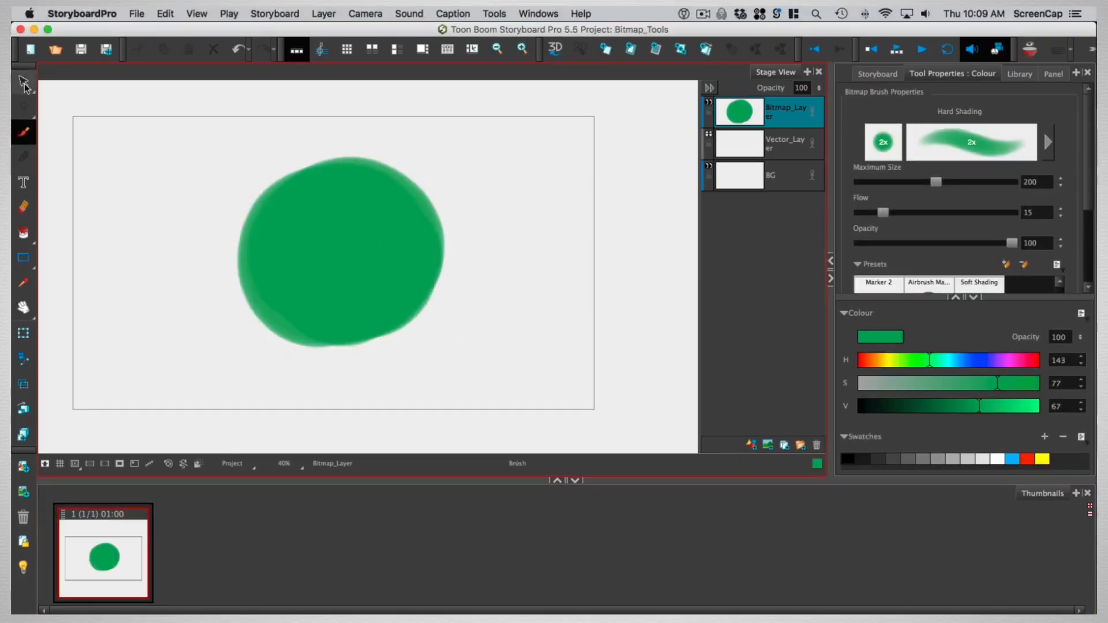
# Cut off the lower part of the green circle with a Cutter lasso and move it down to the right
pyautogui.moveTo(23, 83); pyautogui.dragTo(61, 105)
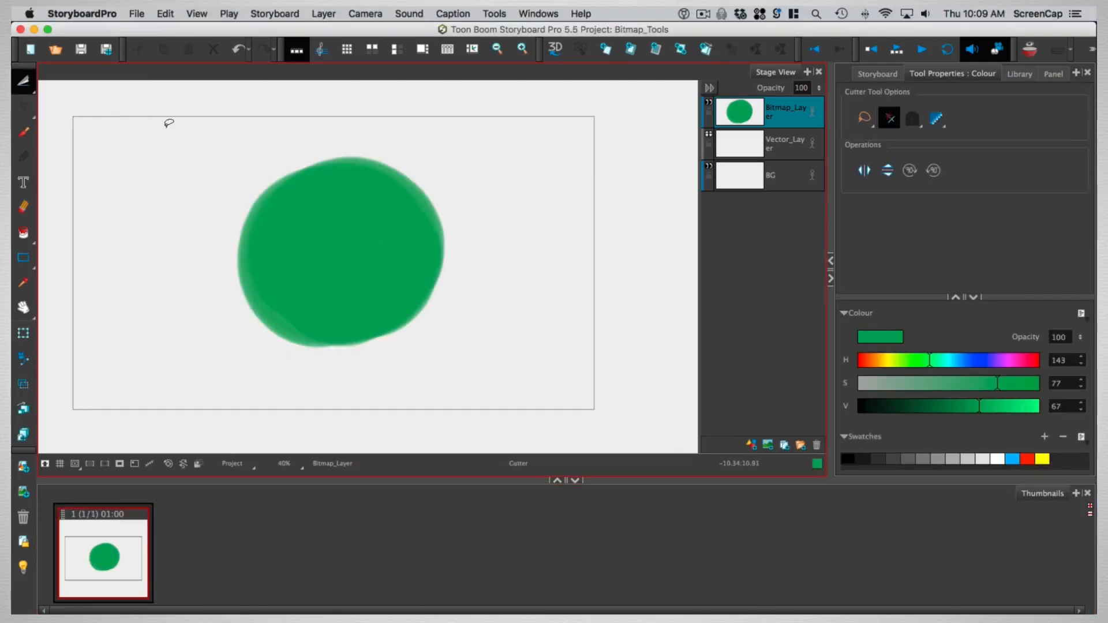
pyautogui.moveTo(217, 322)
pyautogui.mouseDown()
pyautogui.moveTo(292, 387)
pyautogui.moveTo(219, 320)
pyautogui.mouseUp()
pyautogui.moveTo(390, 297); pyautogui.dragTo(565, 422)
pyautogui.click(565, 423)
# Cut off the right end of the moved green piece, shift it aside and delete another lassoed section below
pyautogui.moveTo(465, 234)
pyautogui.mouseDown()
pyautogui.moveTo(578, 338)
pyautogui.moveTo(466, 234)
pyautogui.mouseUp()
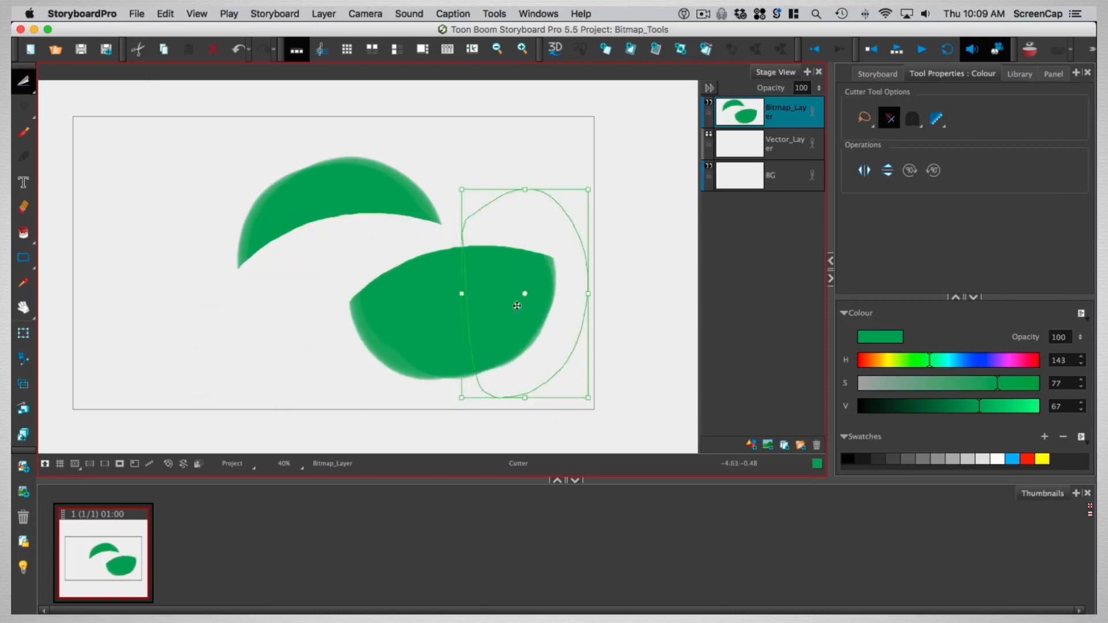
pyautogui.moveTo(494, 310); pyautogui.dragTo(523, 315)
pyautogui.click(538, 159)
pyautogui.moveTo(527, 371)
pyautogui.mouseDown()
pyautogui.moveTo(490, 352)
pyautogui.moveTo(540, 408)
pyautogui.moveTo(312, 389)
pyautogui.mouseUp()
pyautogui.press('Delete')
pyautogui.press('Delete')
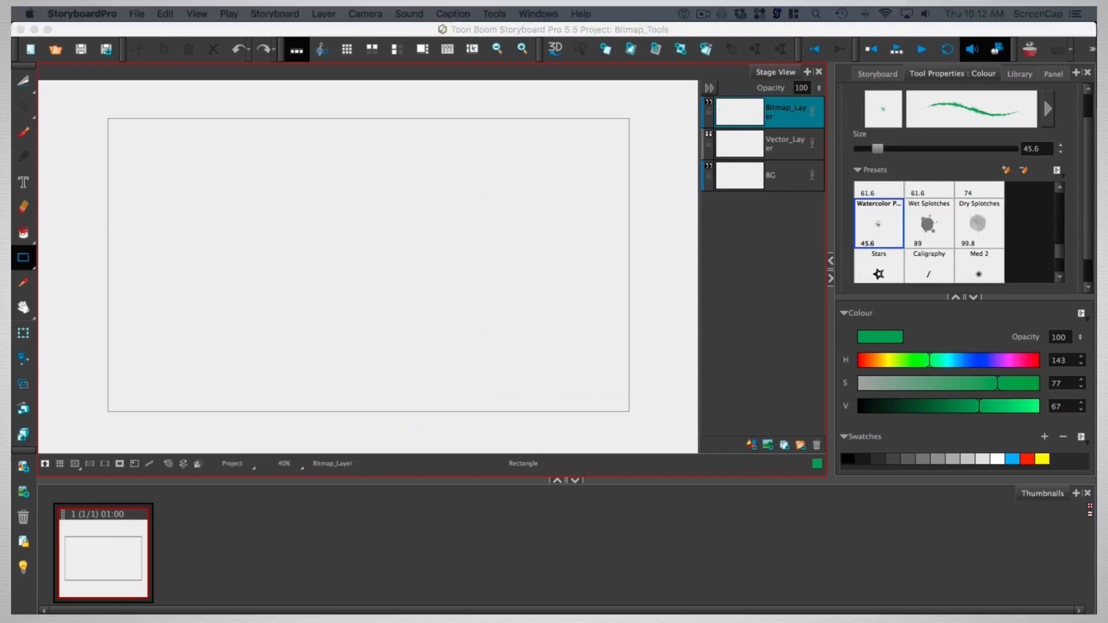
# Draw a large green rectangle outline inside the frame using the size 45.6 watercolor preset
pyautogui.click(553, 28)
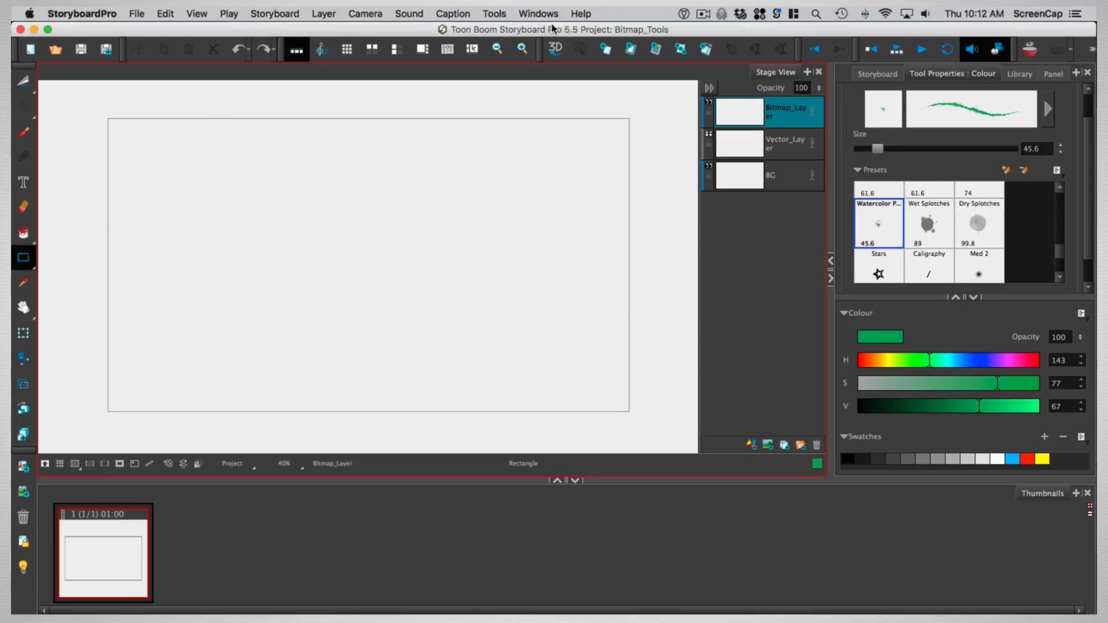
pyautogui.click(24, 235)
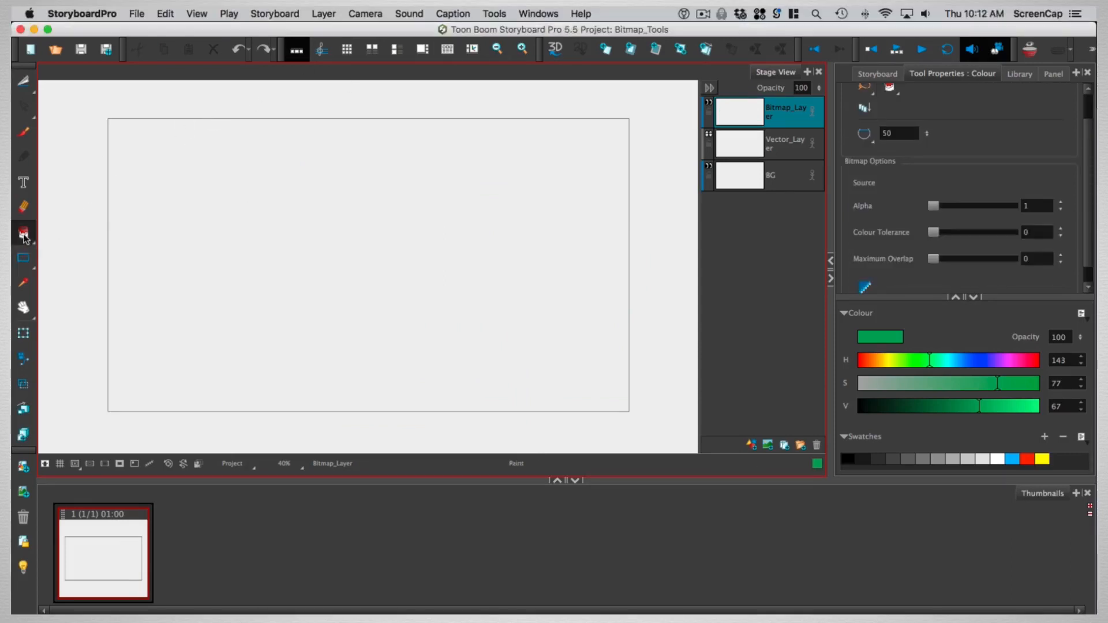
pyautogui.scroll(2, 1087, 118)
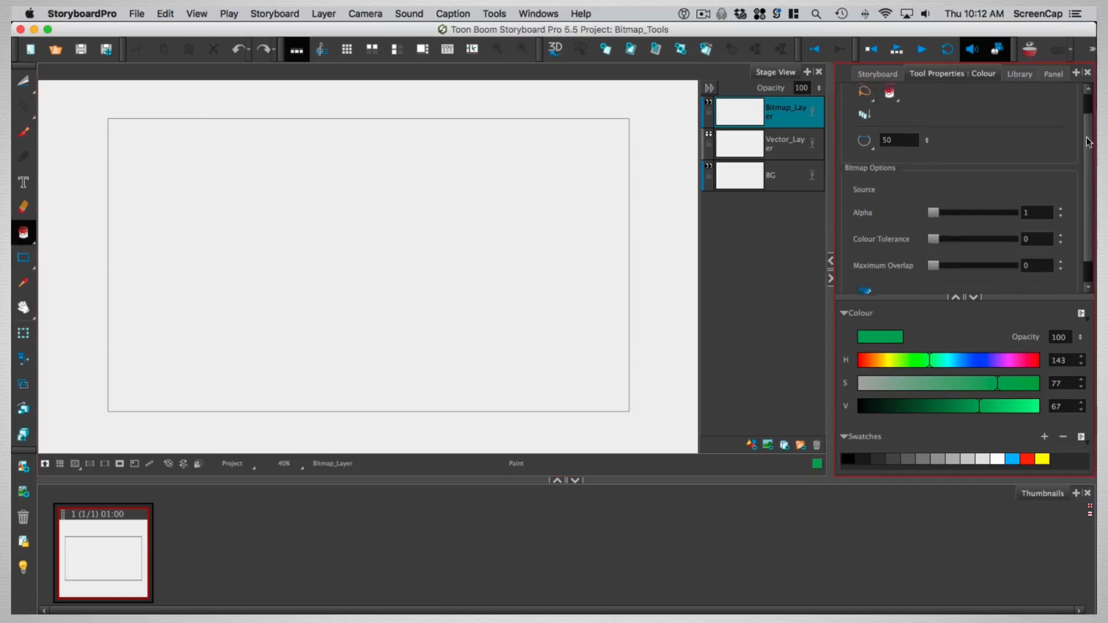
pyautogui.scroll(-3, 1087, 118)
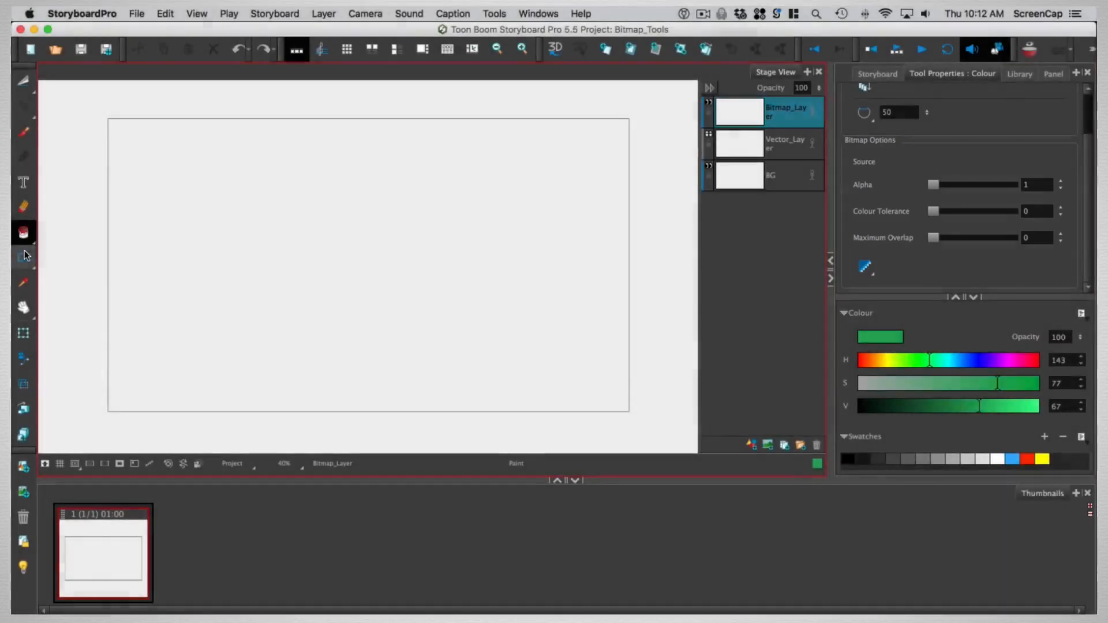
pyautogui.click(23, 261)
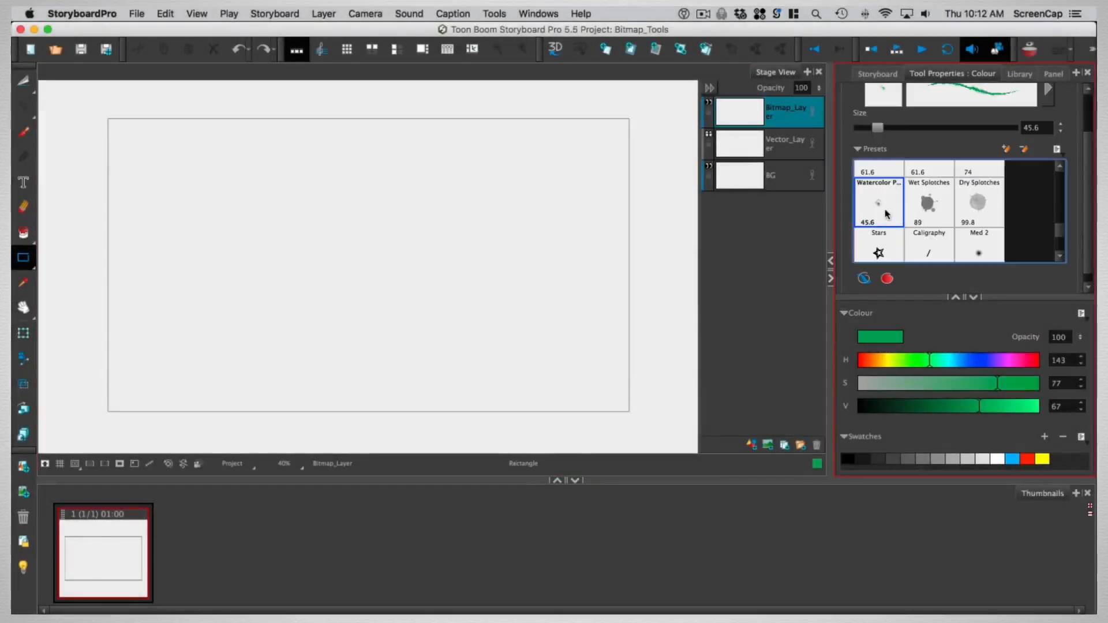
pyautogui.moveTo(182, 147); pyautogui.dragTo(541, 385)
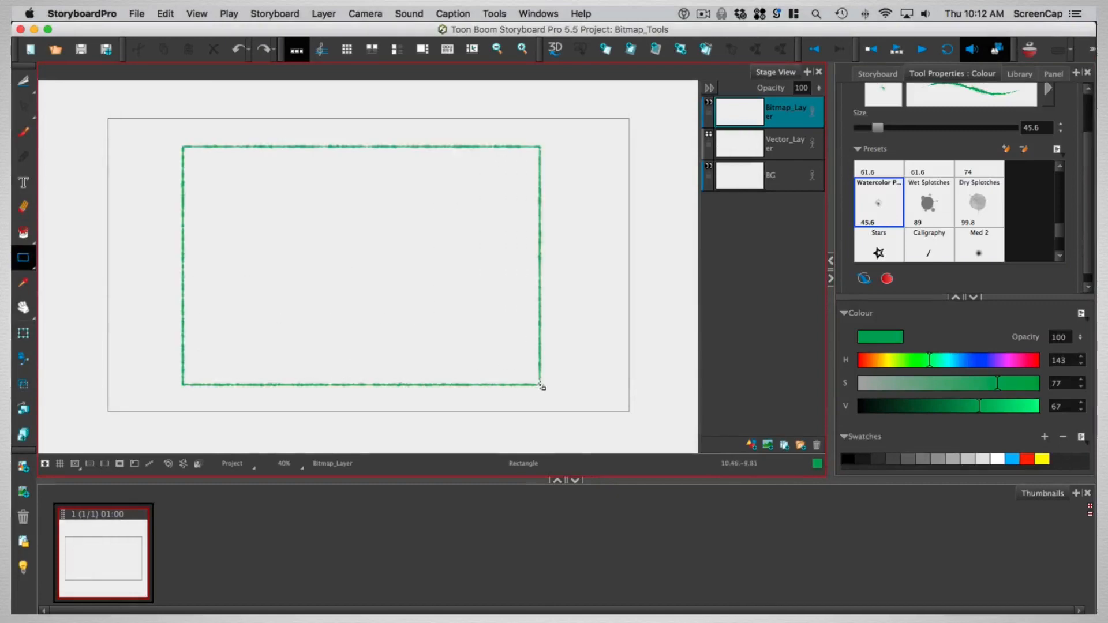
# Fill the rectangle outline with green using the Paint tool at Alpha 1, inspect its edges up close and undo the fill
pyautogui.click(23, 233)
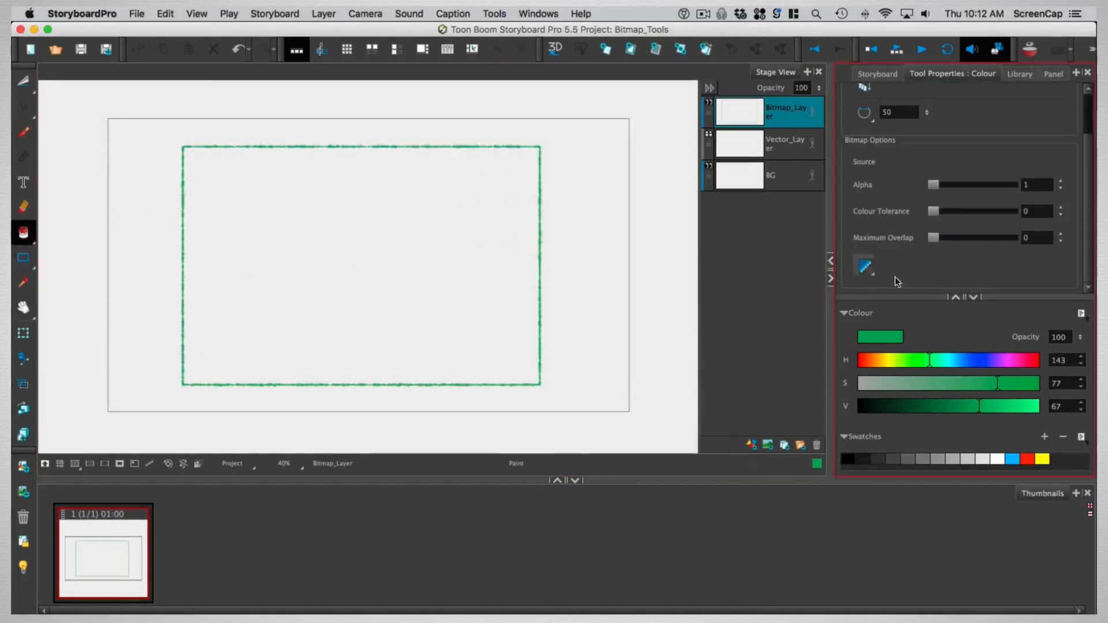
pyautogui.click(411, 226)
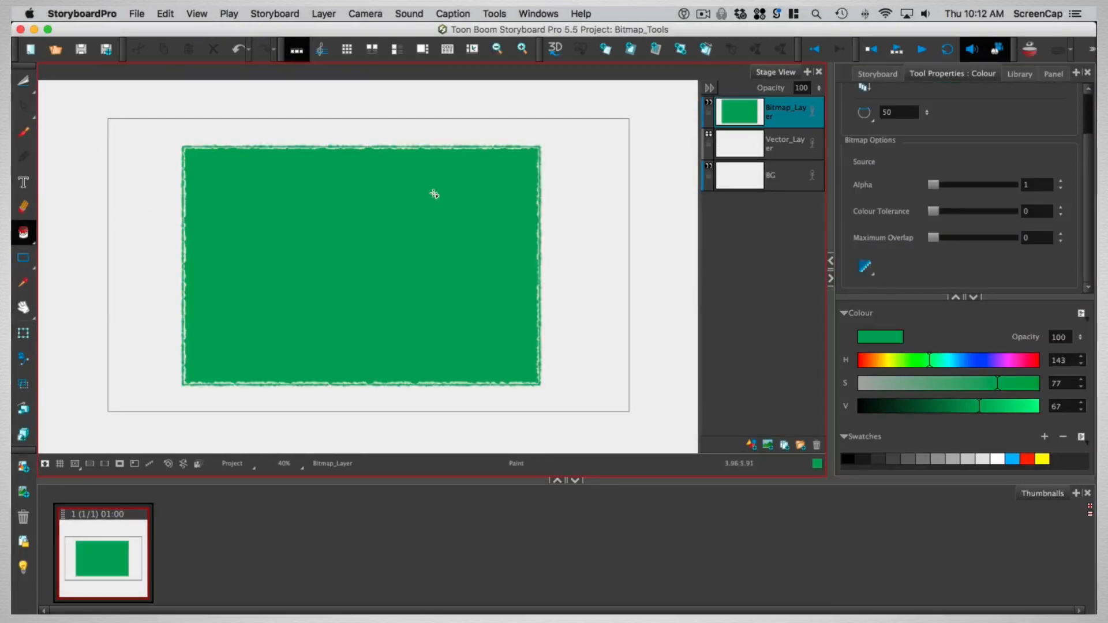
pyautogui.press('2')
pyautogui.press('2')
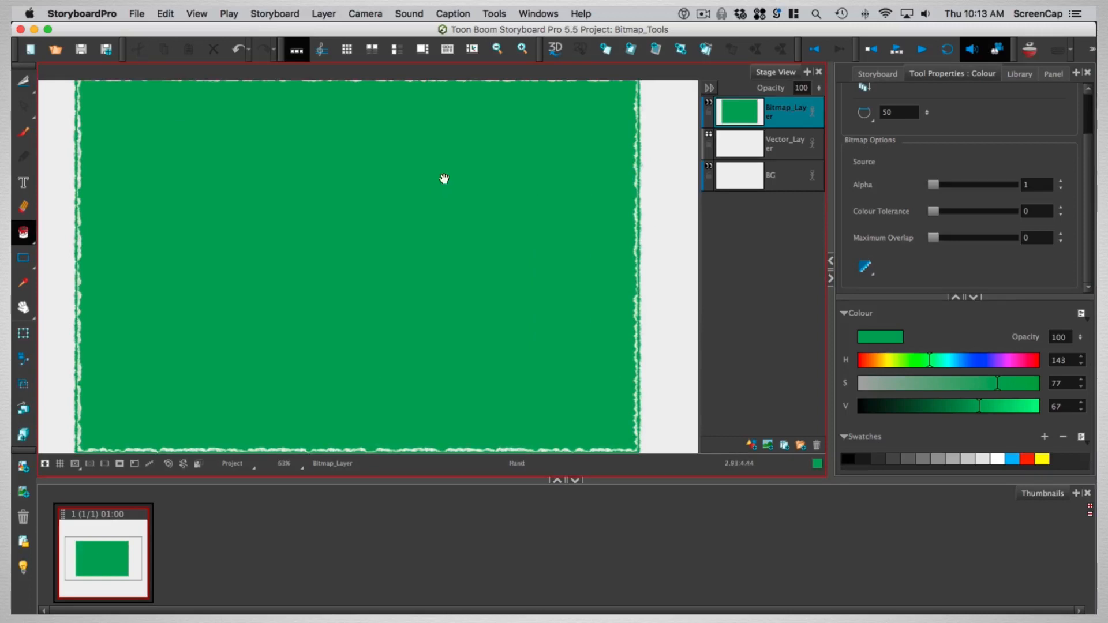
pyautogui.moveTo(444, 179); pyautogui.dragTo(452, 225)
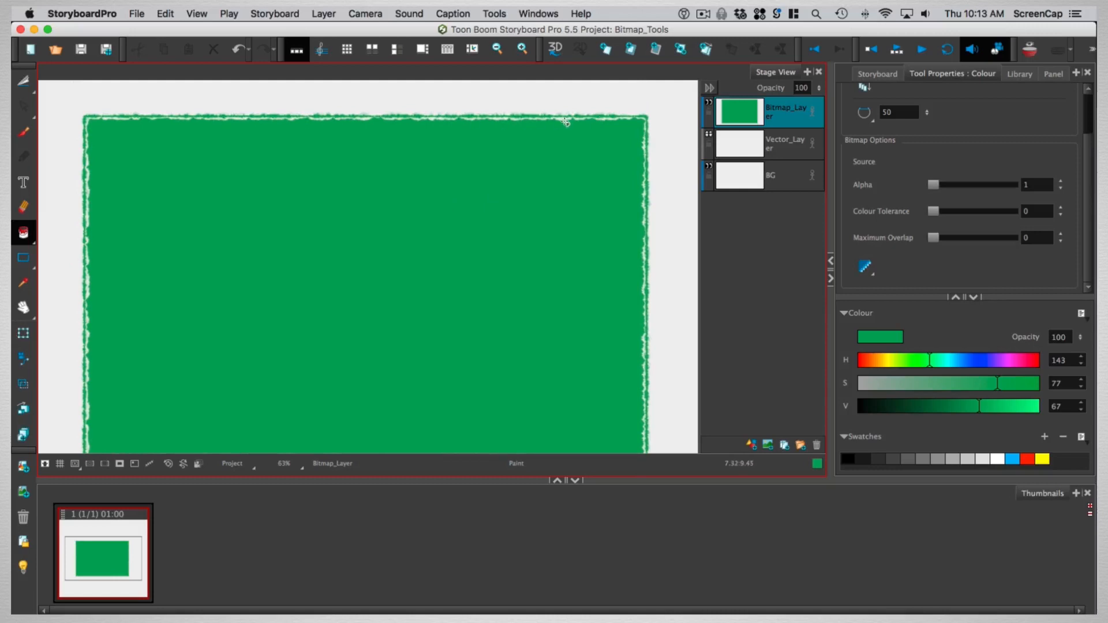
pyautogui.press('super+z')
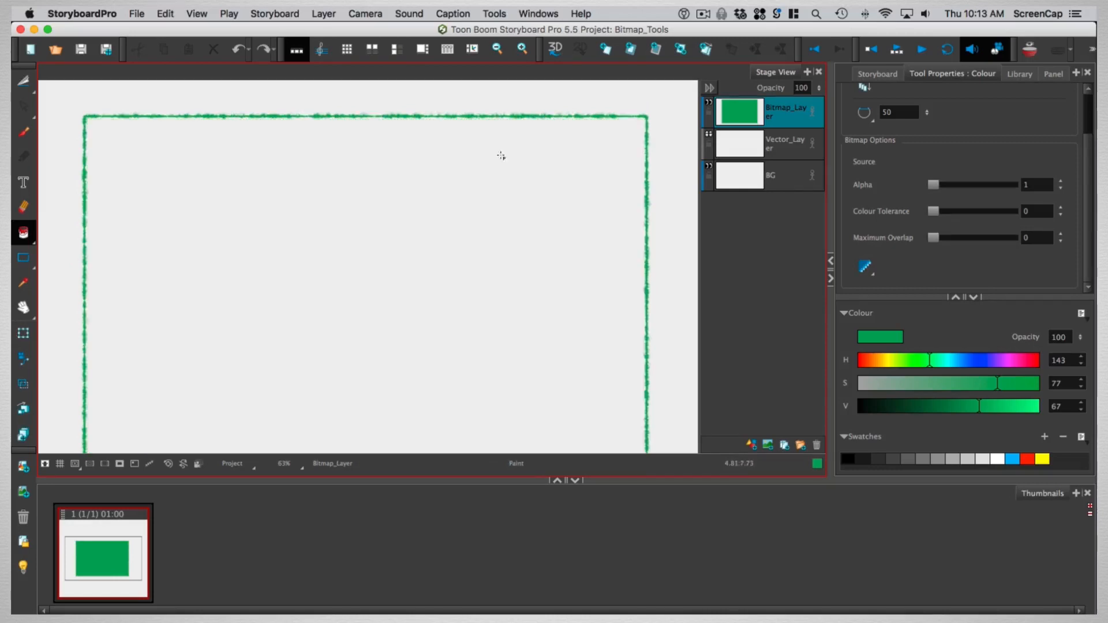
# Set the Paint tool's Alpha to 89, test the fill on the rectangle and undo it
pyautogui.moveTo(932, 185); pyautogui.dragTo(949, 186)
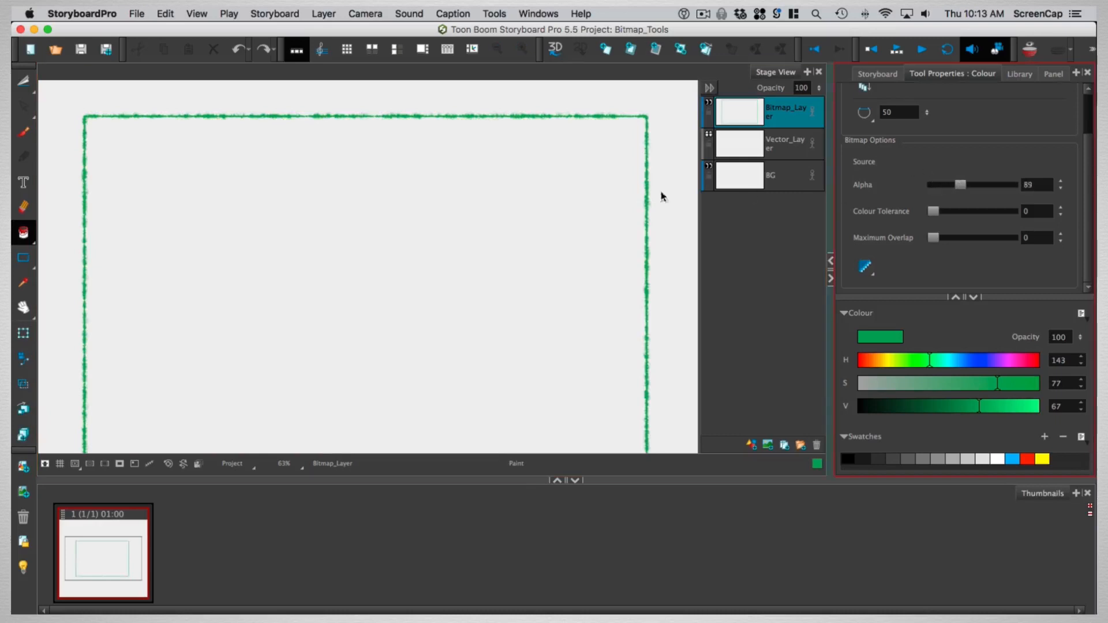
pyautogui.click(555, 202)
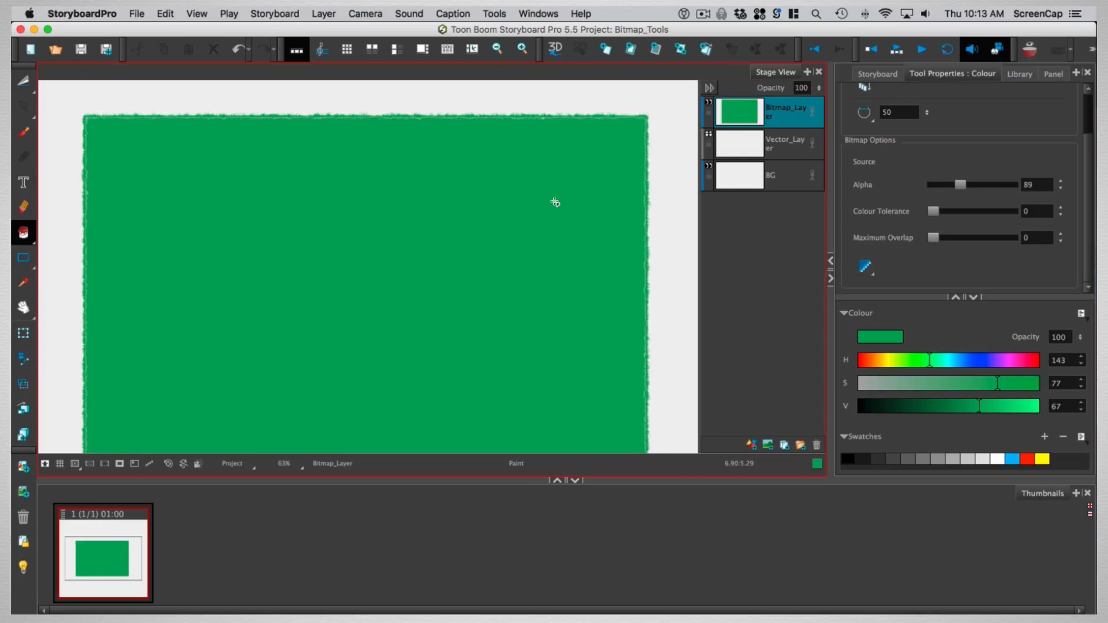
pyautogui.press('super+z')
# Set Colour Tolerance to 18 and Maximum Overlap to 21, and fill the rectangle outline with green
pyautogui.moveTo(933, 211); pyautogui.dragTo(950, 212)
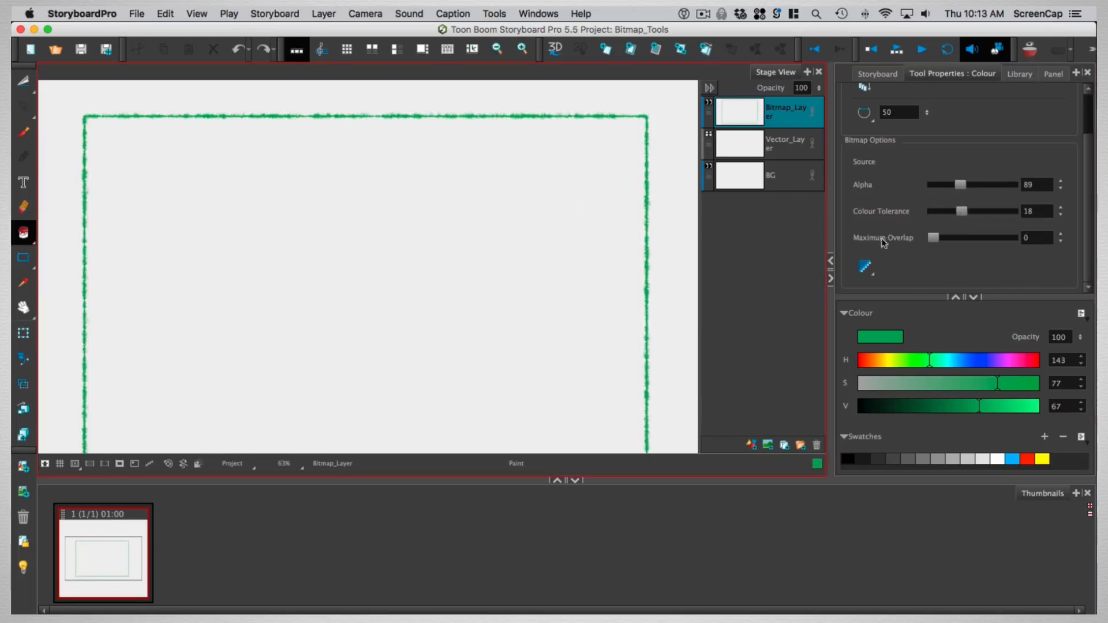
pyautogui.moveTo(934, 239); pyautogui.dragTo(966, 239)
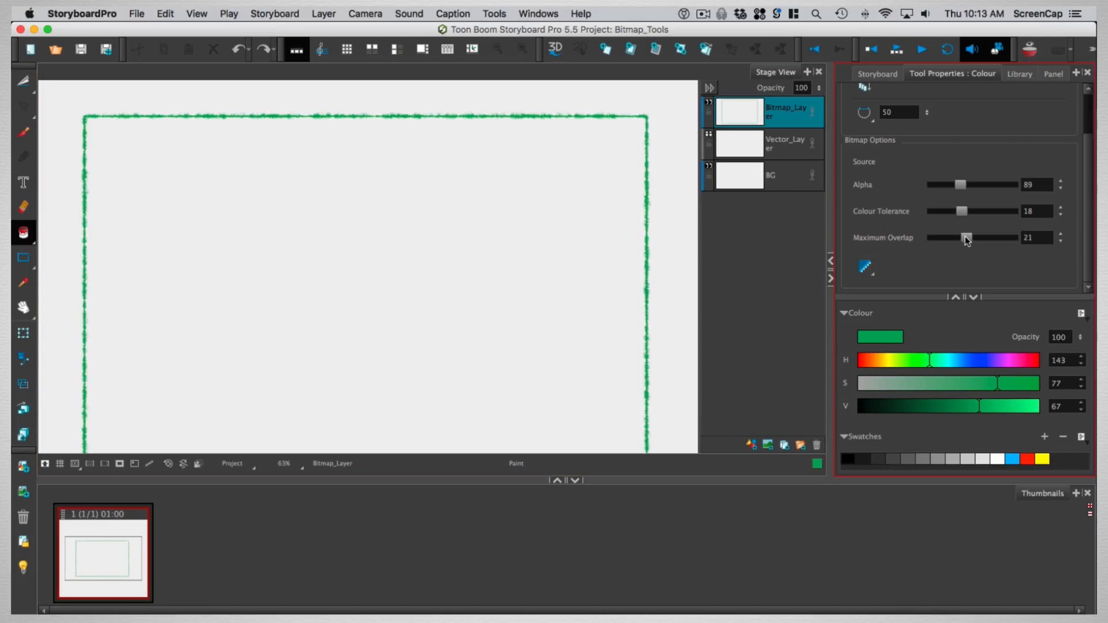
pyautogui.click(550, 218)
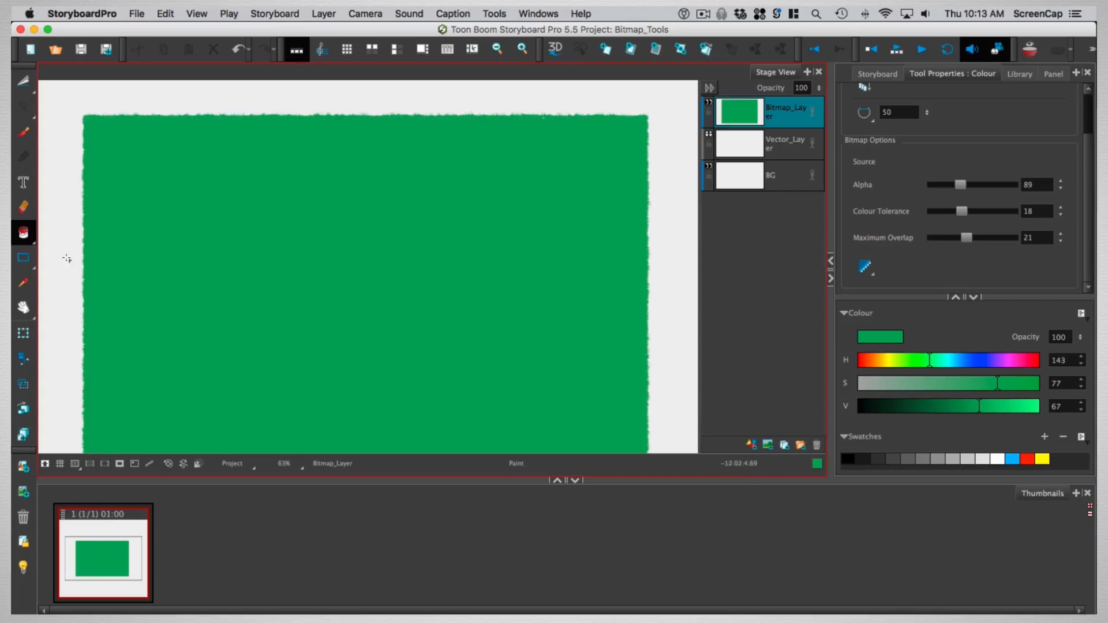
pyautogui.scroll(-2, 562, 207)
pyautogui.scroll(1, 564, 205)
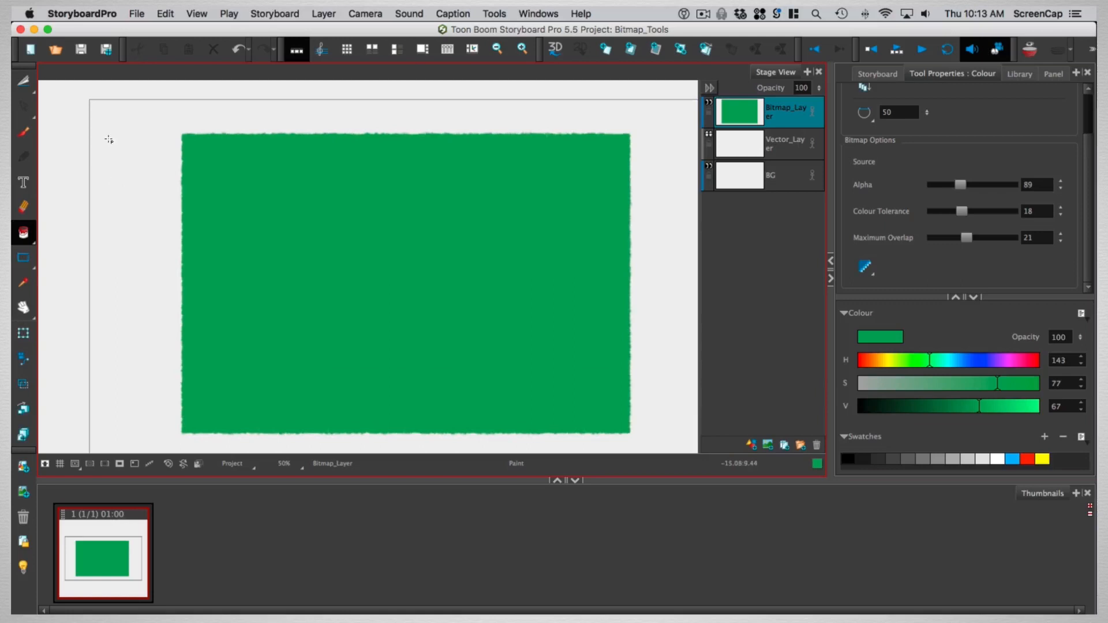
# Select and delete all artwork on the bitmap layer
pyautogui.hotkey('ctrl', 'a')
pyautogui.press('Delete')
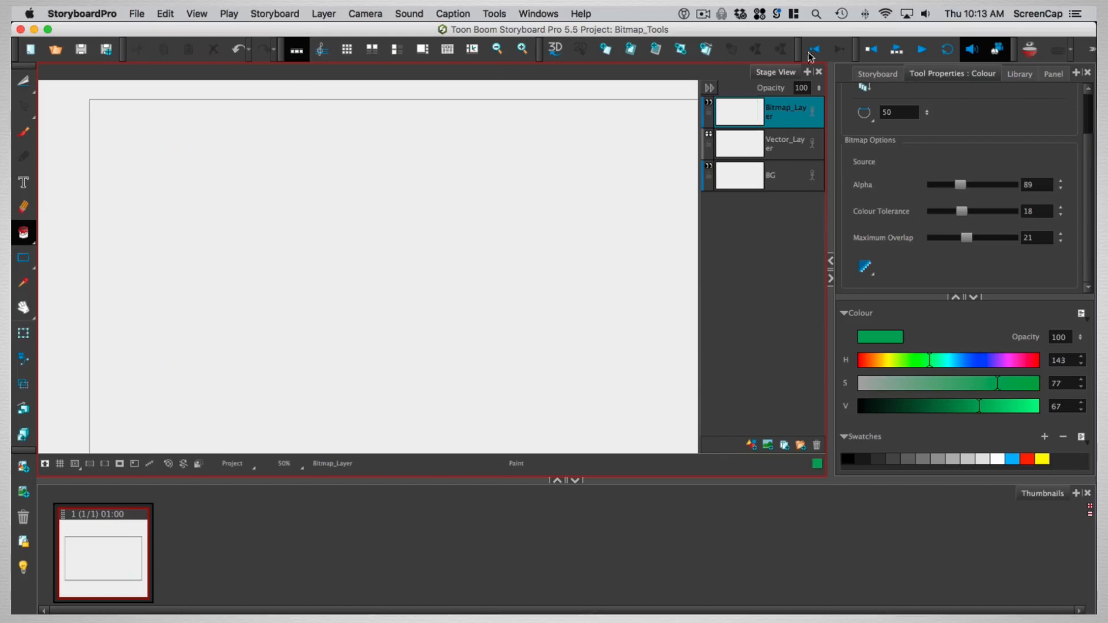
pyautogui.scroll(2, 908, 208)
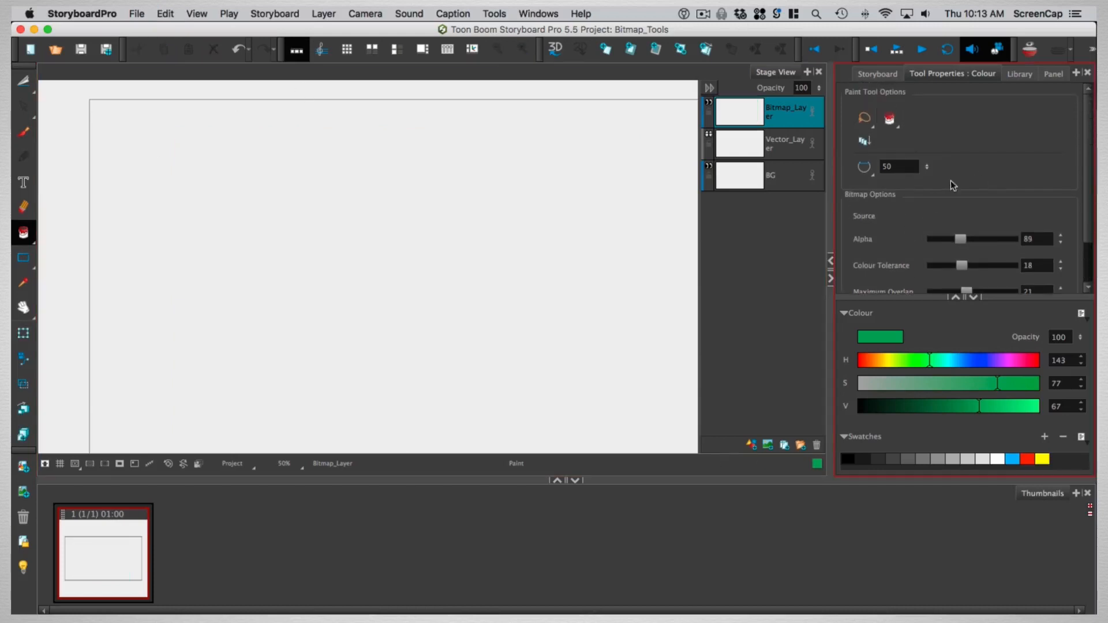